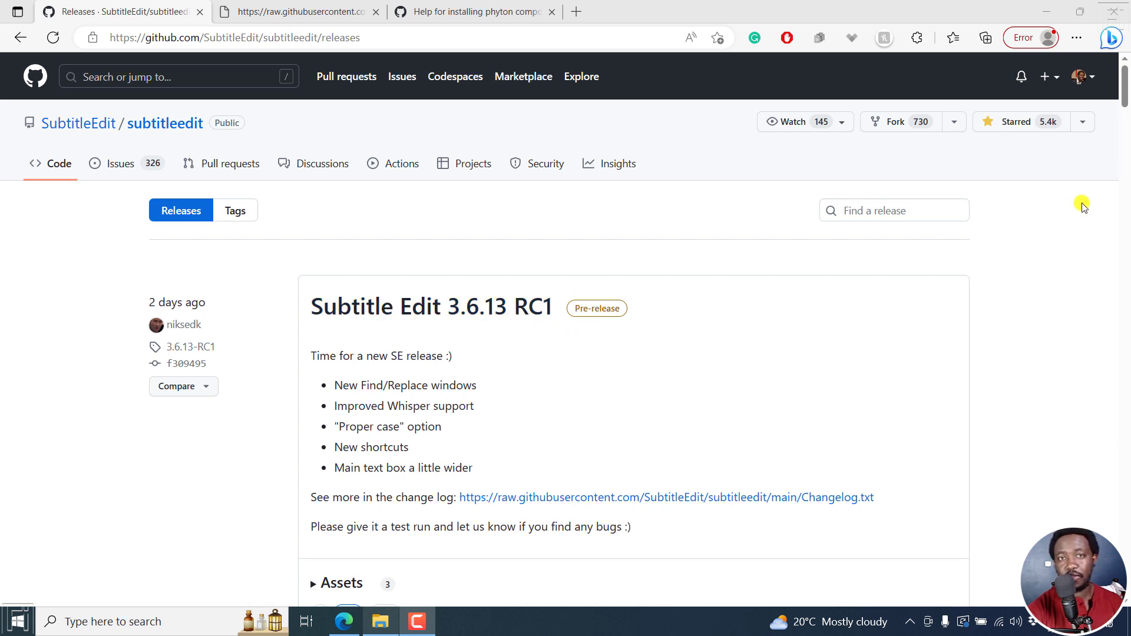
Step: Scroll the 3.6.13 RC1 release notes and select the word Find in the New Find/Replace windows note
{"action": "scroll", "coordinate": [1125, 101], "scroll_direction": "down", "scroll_amount": 2}
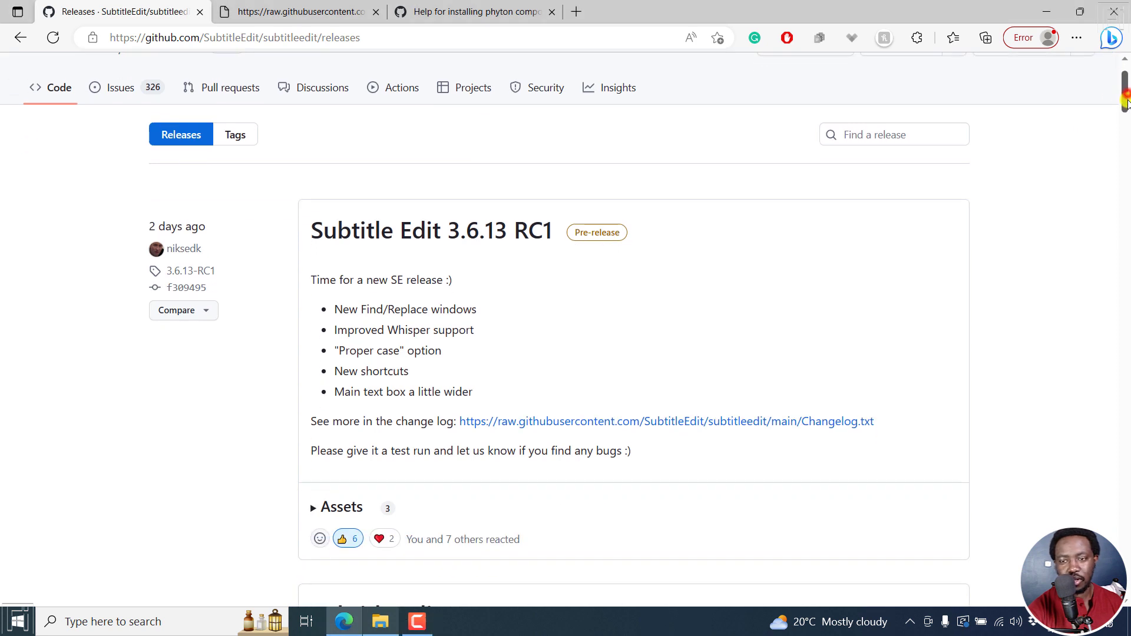
{"action": "left_click_drag", "start_coordinate": [336, 256], "coordinate": [449, 254]}
{"action": "double_click", "coordinate": [365, 253]}
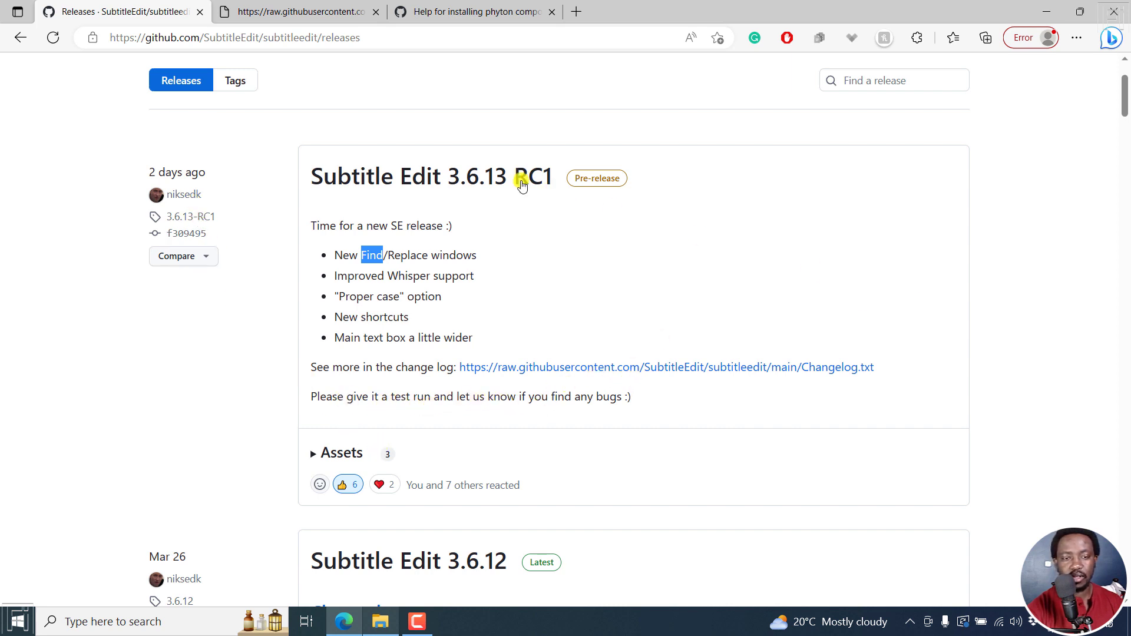
{"action": "left_click", "coordinate": [304, 10]}
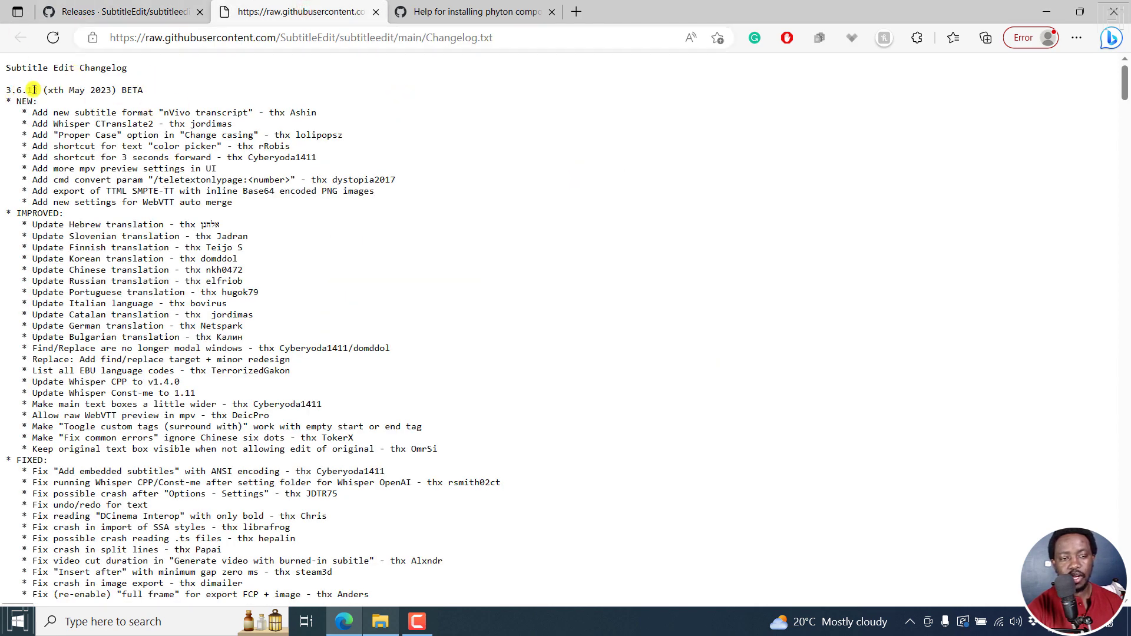
{"action": "left_click_drag", "start_coordinate": [50, 88], "coordinate": [113, 86]}
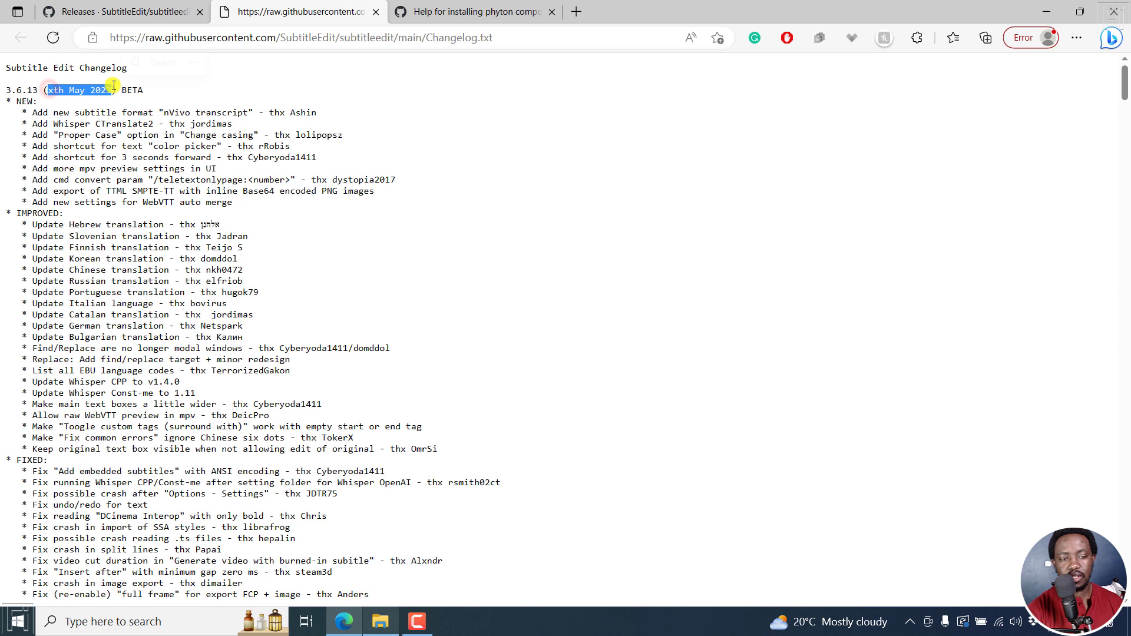
{"action": "left_click", "coordinate": [228, 100]}
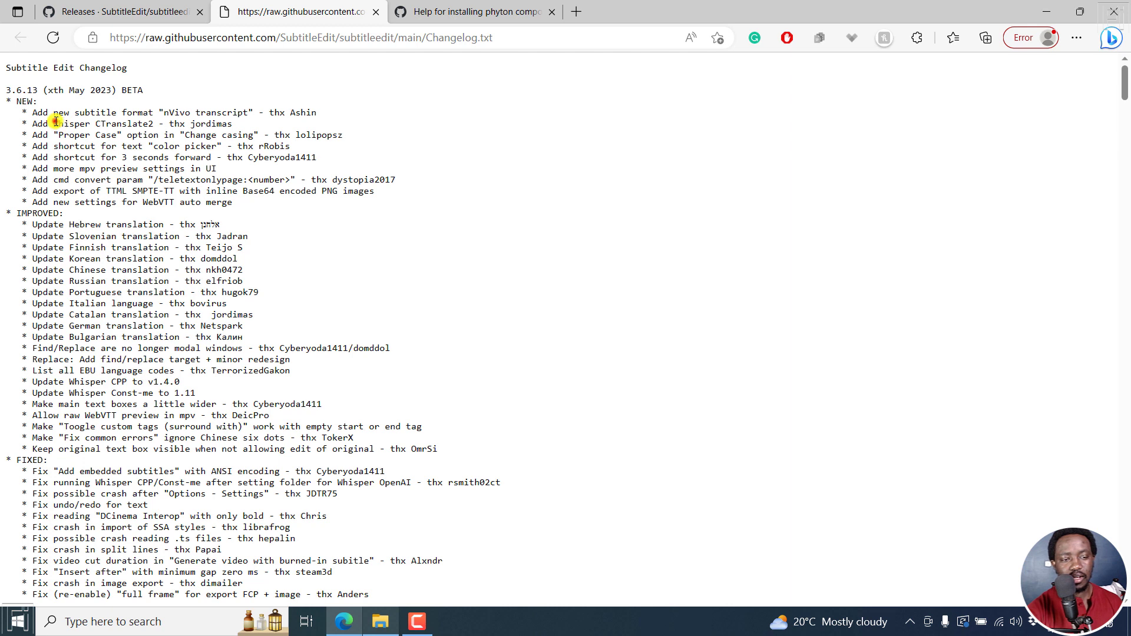
{"action": "left_click_drag", "start_coordinate": [55, 121], "coordinate": [152, 122]}
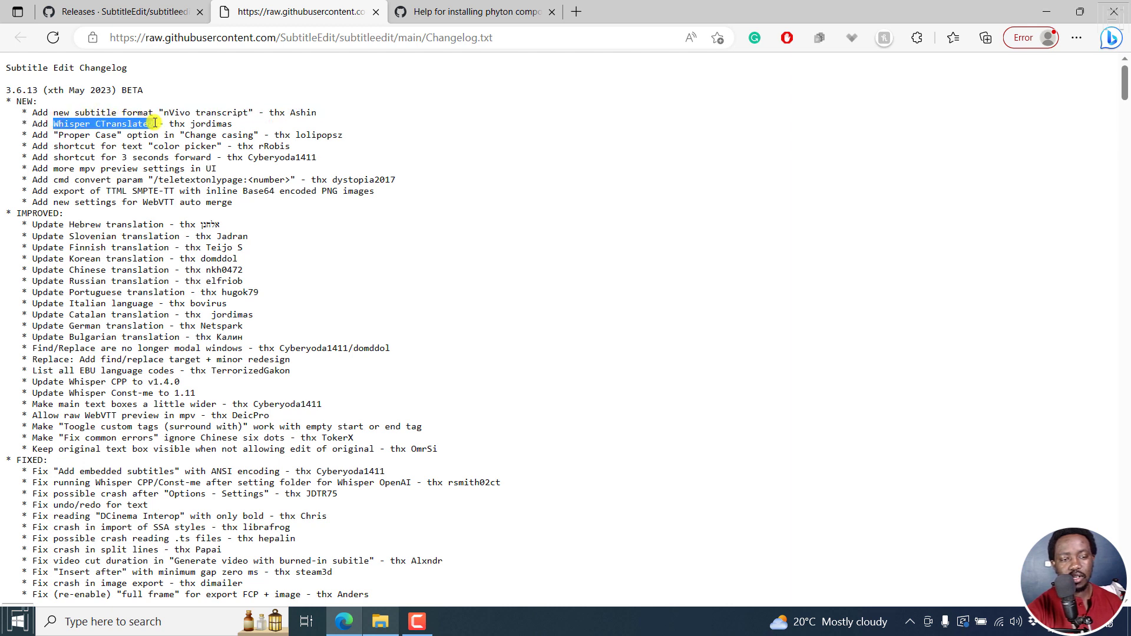
{"action": "left_click", "coordinate": [194, 127]}
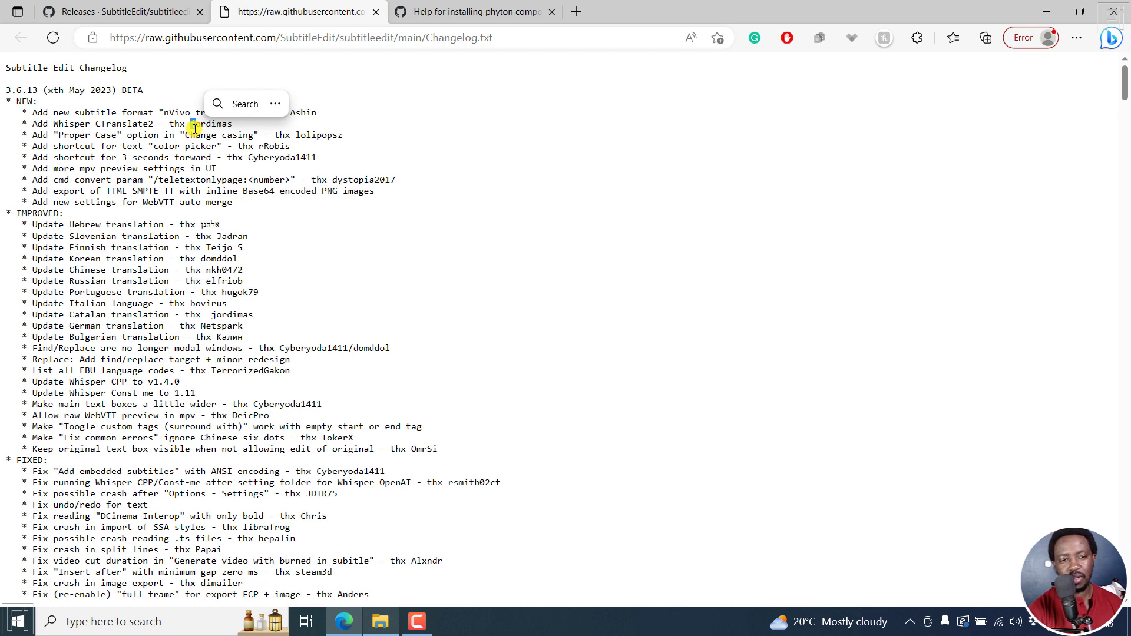
{"action": "left_click_drag", "start_coordinate": [147, 112], "coordinate": [152, 112]}
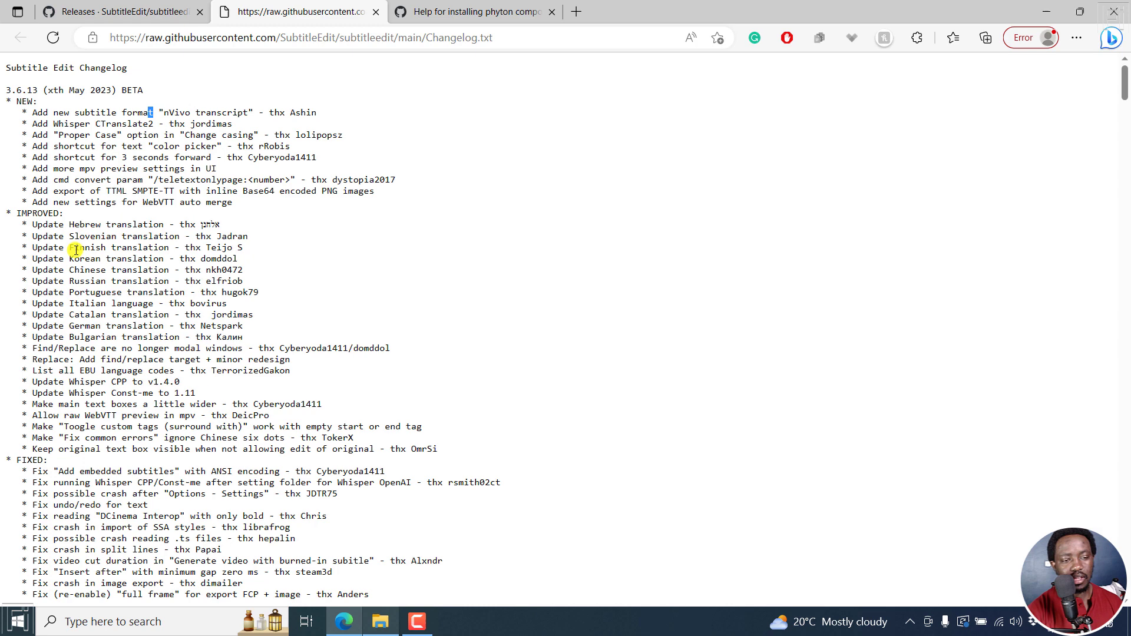
{"action": "left_click_drag", "start_coordinate": [58, 472], "coordinate": [169, 516]}
Step: Return to the releases page and expand the 3.6.13 RC1 Assets list showing SubtitleEditBeta.zip
{"action": "left_click", "coordinate": [274, 563]}
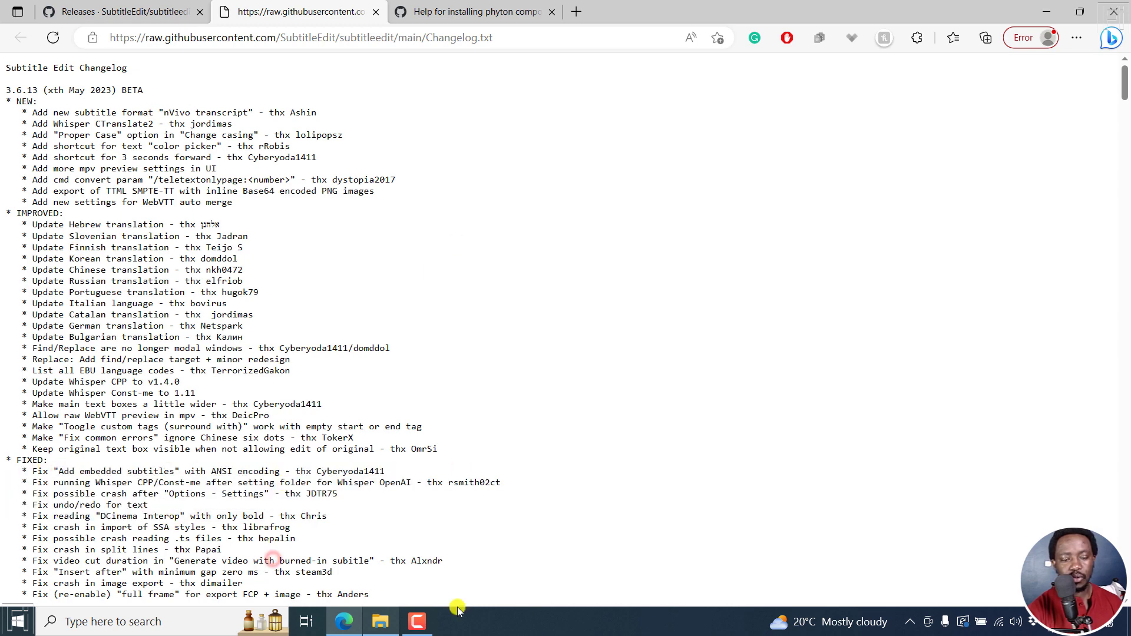
{"action": "left_click", "coordinate": [381, 612]}
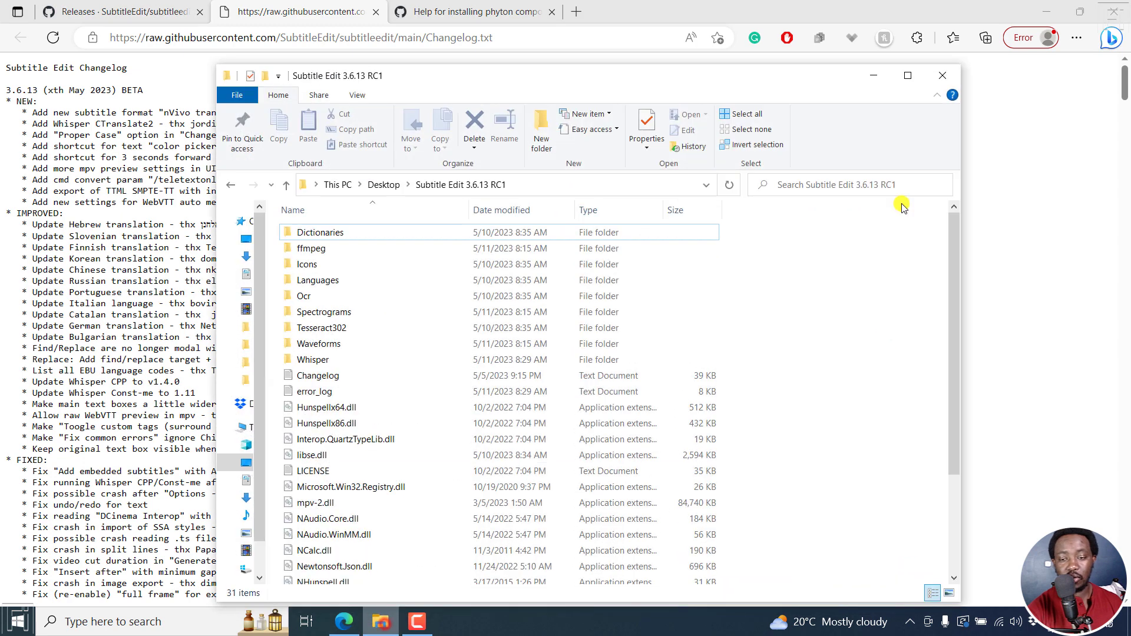
{"action": "left_click", "coordinate": [101, 7]}
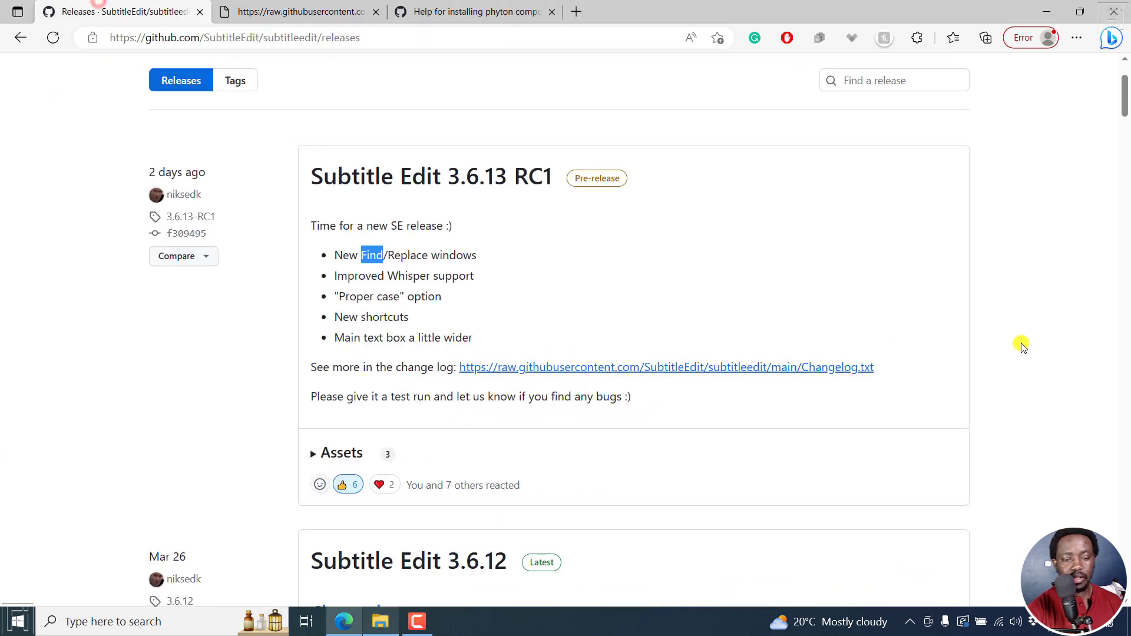
{"action": "left_click_drag", "start_coordinate": [1125, 90], "coordinate": [1125, 99]}
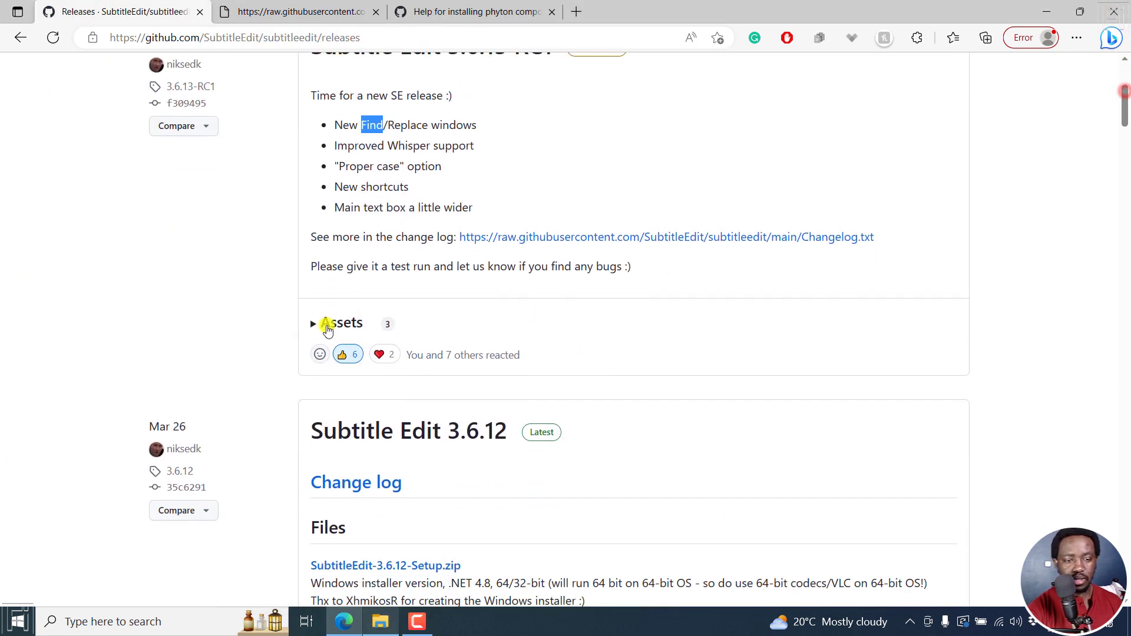
{"action": "left_click", "coordinate": [310, 326]}
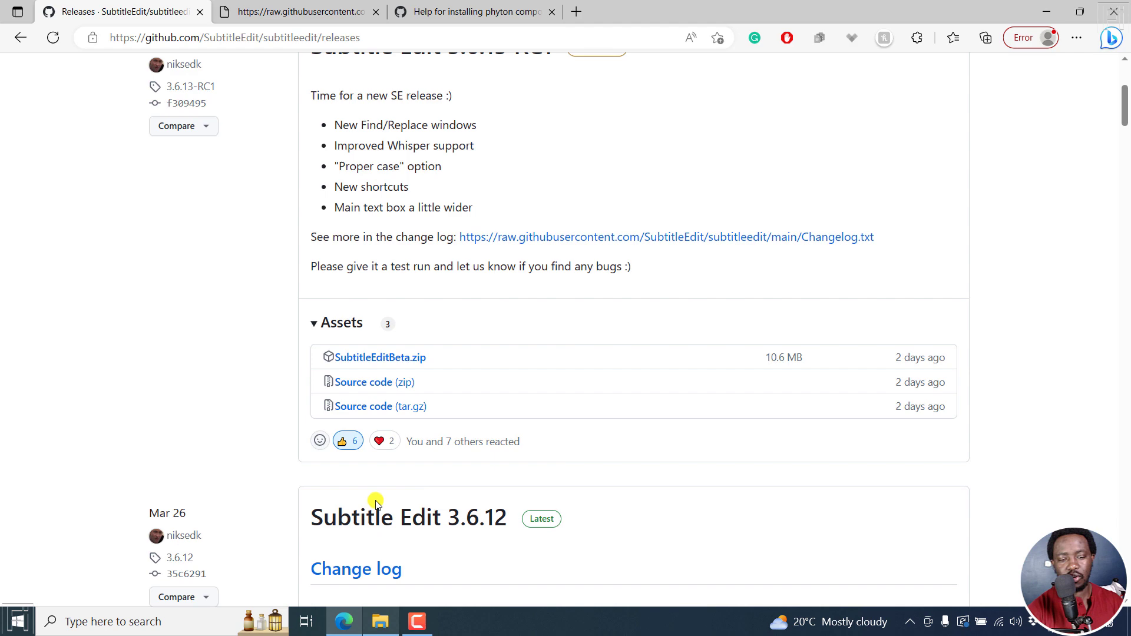
Step: Maximize the Subtitle Edit 3.6.13 RC1 folder window and launch SubtitleEdit from it
{"action": "left_click", "coordinate": [381, 627]}
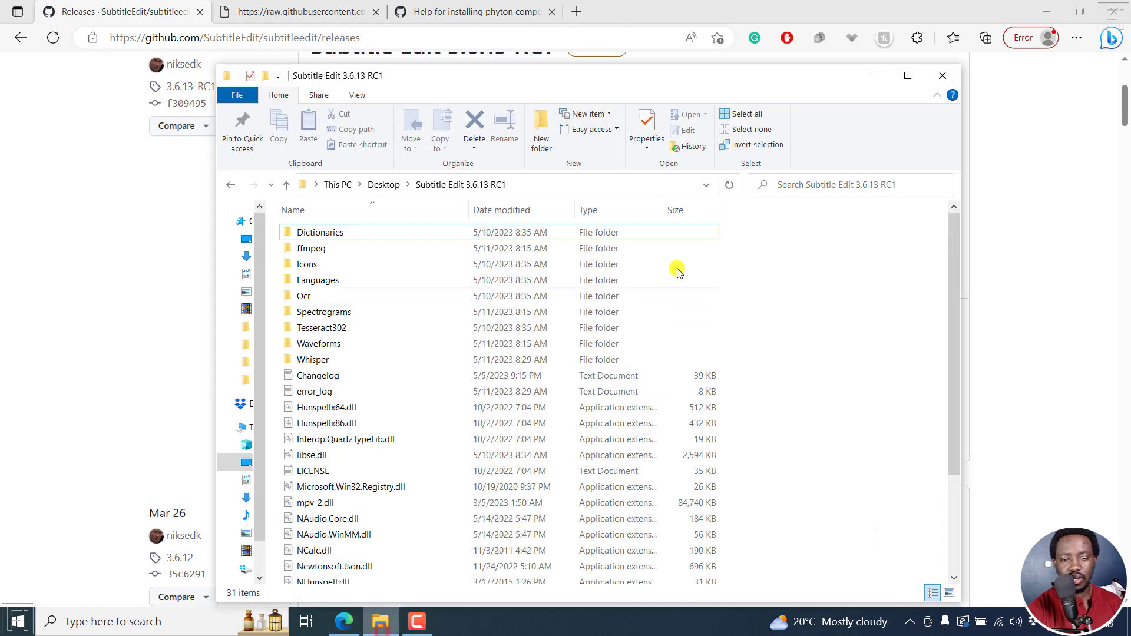
{"action": "left_click", "coordinate": [913, 82]}
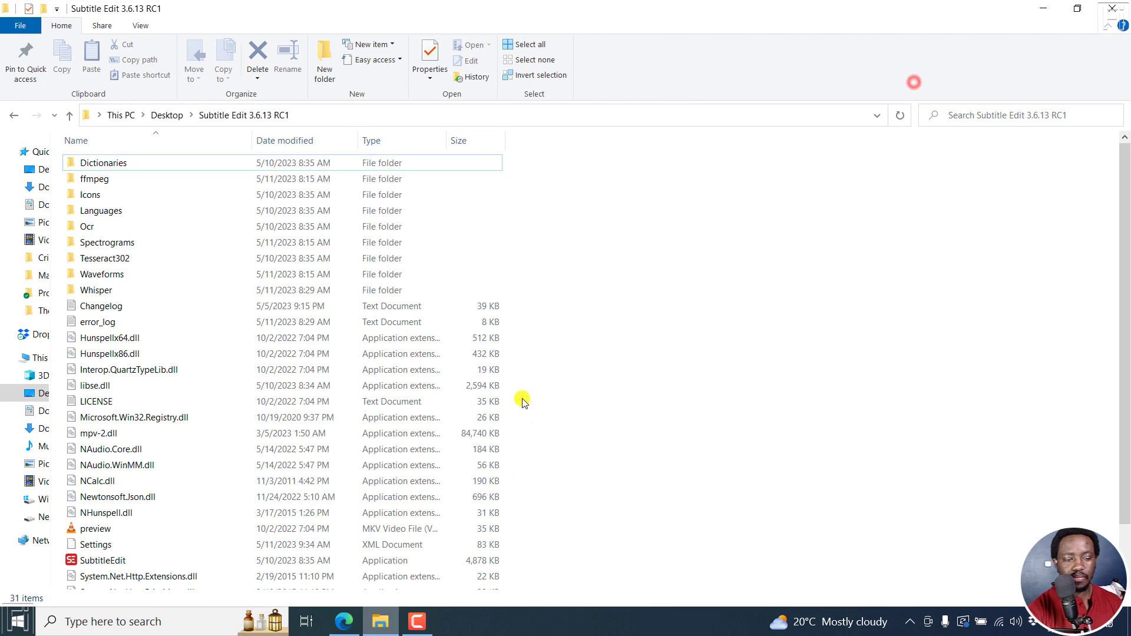
{"action": "double_click", "coordinate": [108, 560]}
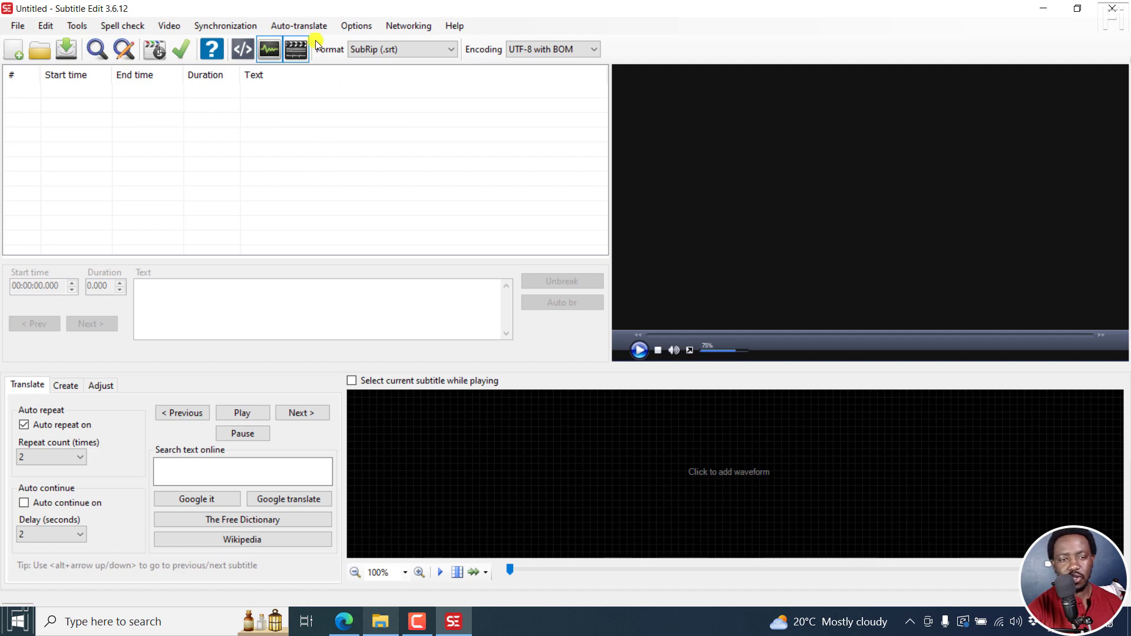
Step: Open Options > Settings on the Video player page
{"action": "left_click", "coordinate": [349, 24]}
{"action": "left_click", "coordinate": [372, 43]}
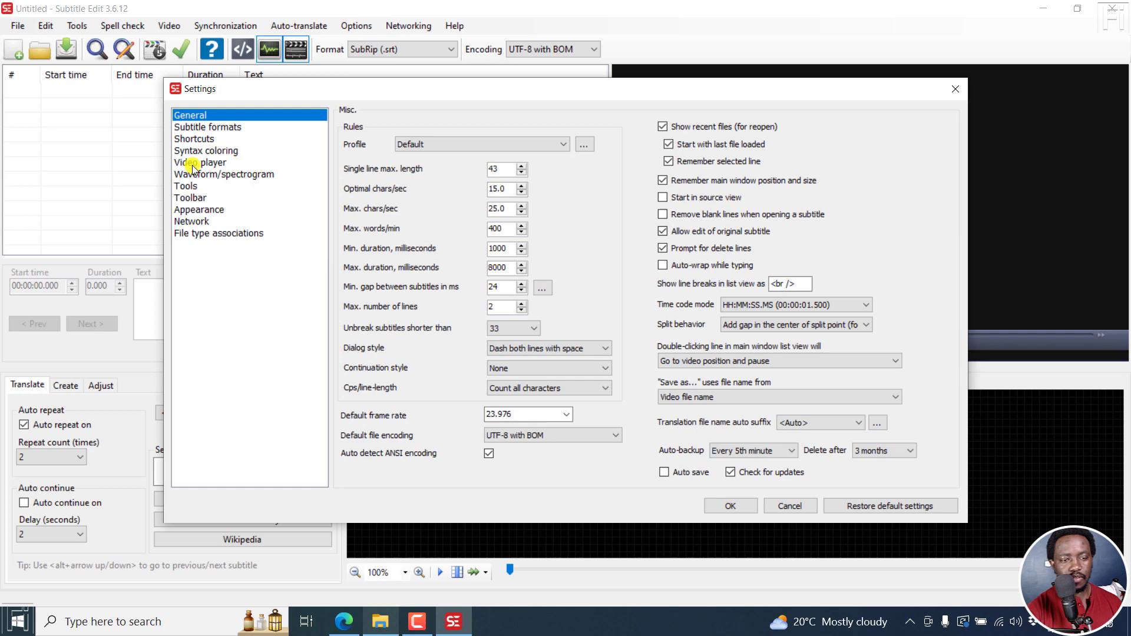
{"action": "left_click", "coordinate": [191, 163]}
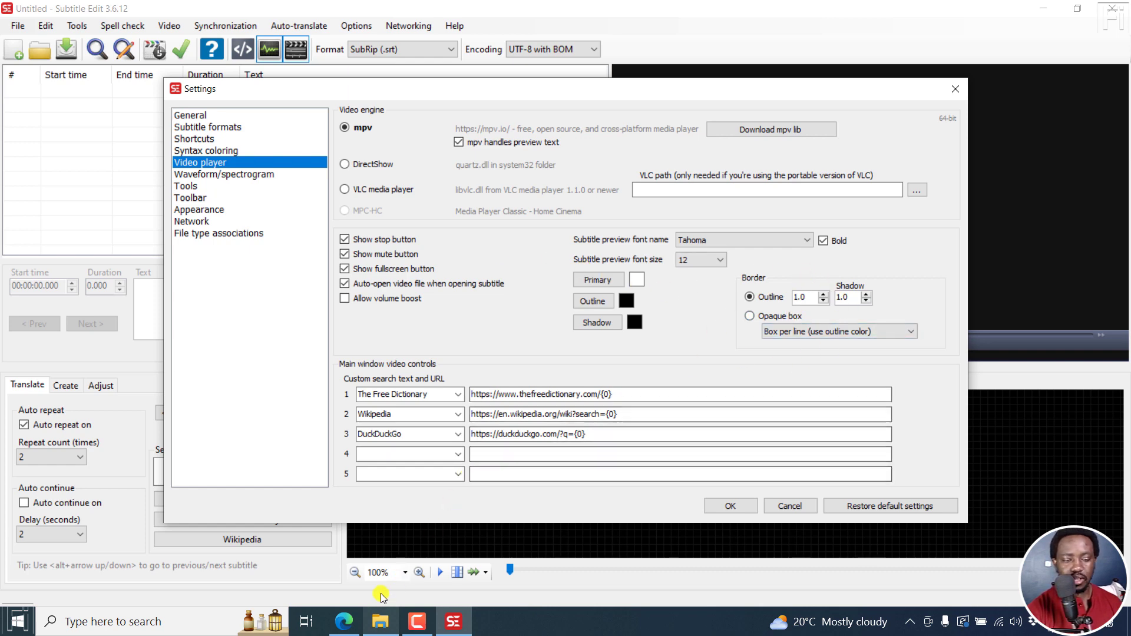
Step: Check the changelog's mpv preview settings entry in Edge, then minimize the browser
{"action": "left_click", "coordinate": [344, 621]}
{"action": "left_click", "coordinate": [319, 5]}
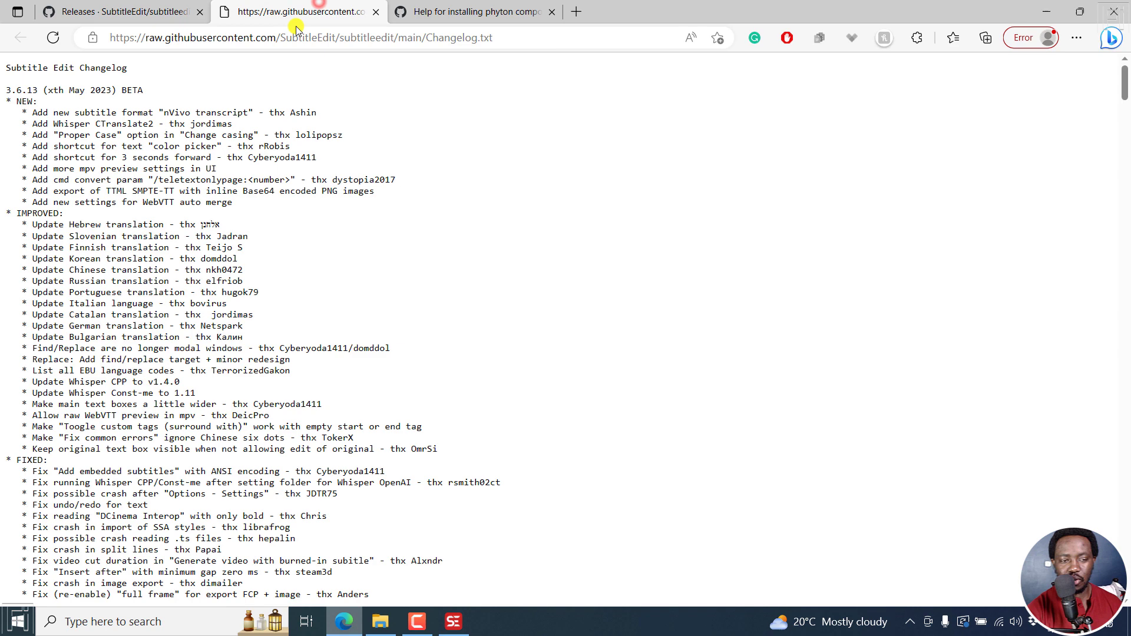
{"action": "left_click_drag", "start_coordinate": [69, 169], "coordinate": [227, 170]}
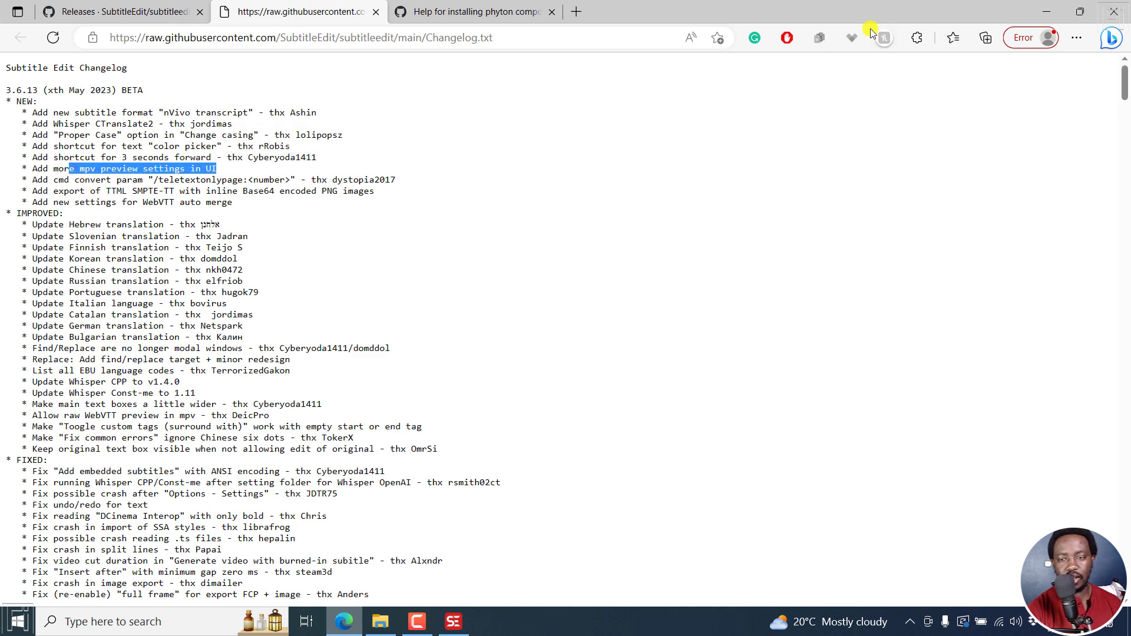
{"action": "left_click", "coordinate": [1047, 11]}
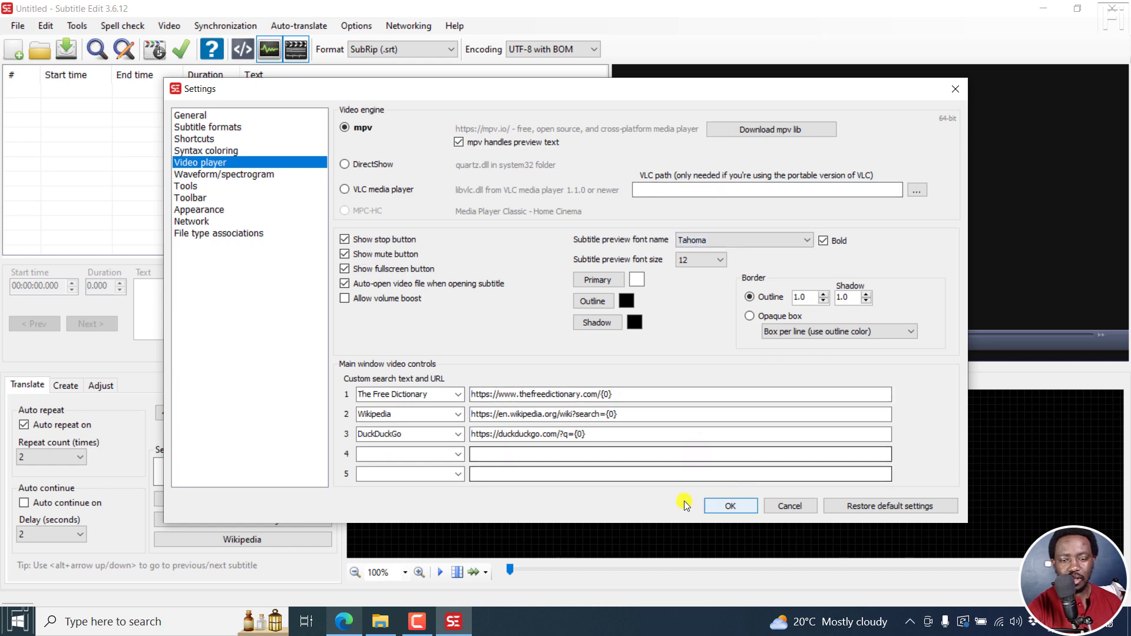
Step: Confirm the Settings dialog with OK
{"action": "left_click", "coordinate": [722, 506]}
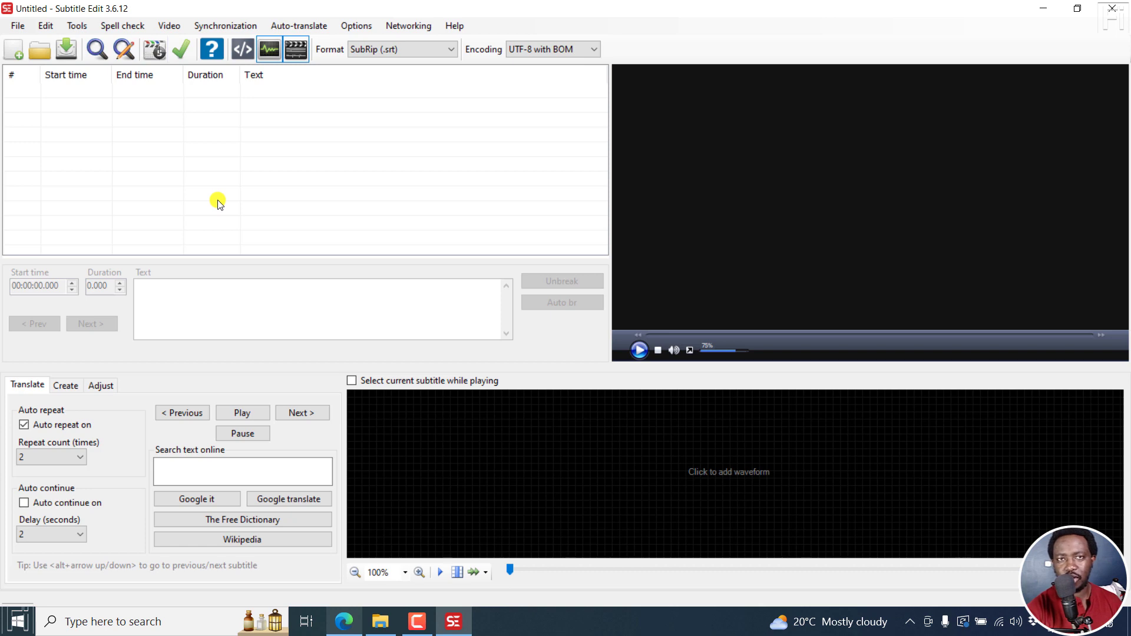
Step: Open Video > Audio to text (Whisper) and review the Engine list, keeping Const-me
{"action": "left_click", "coordinate": [168, 24]}
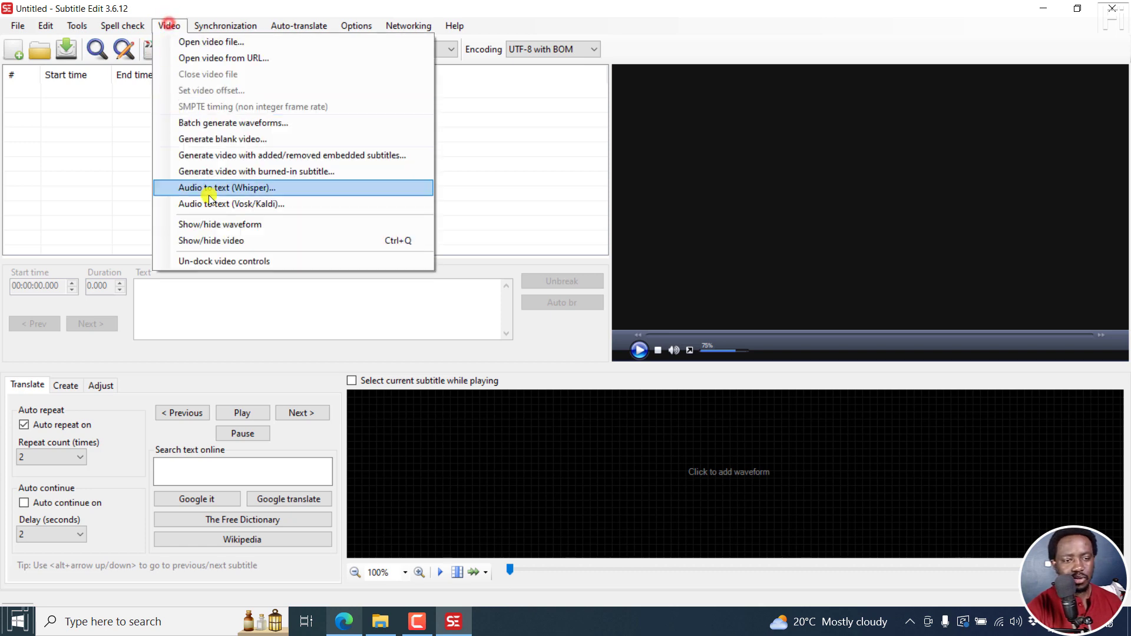
{"action": "left_click", "coordinate": [225, 187]}
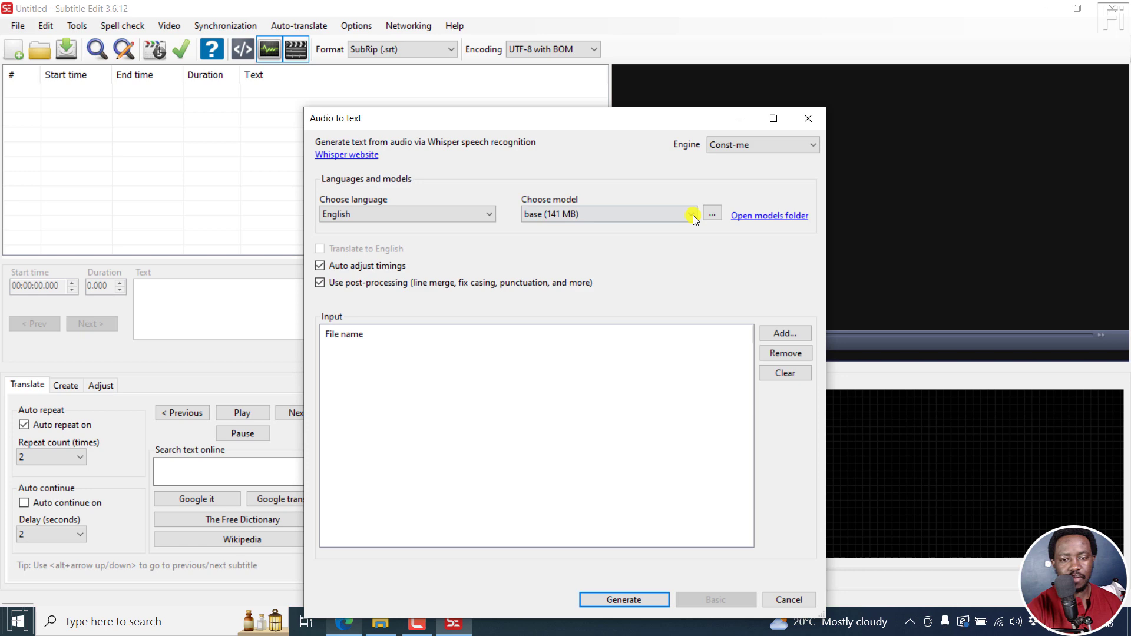
{"action": "left_click", "coordinate": [798, 146]}
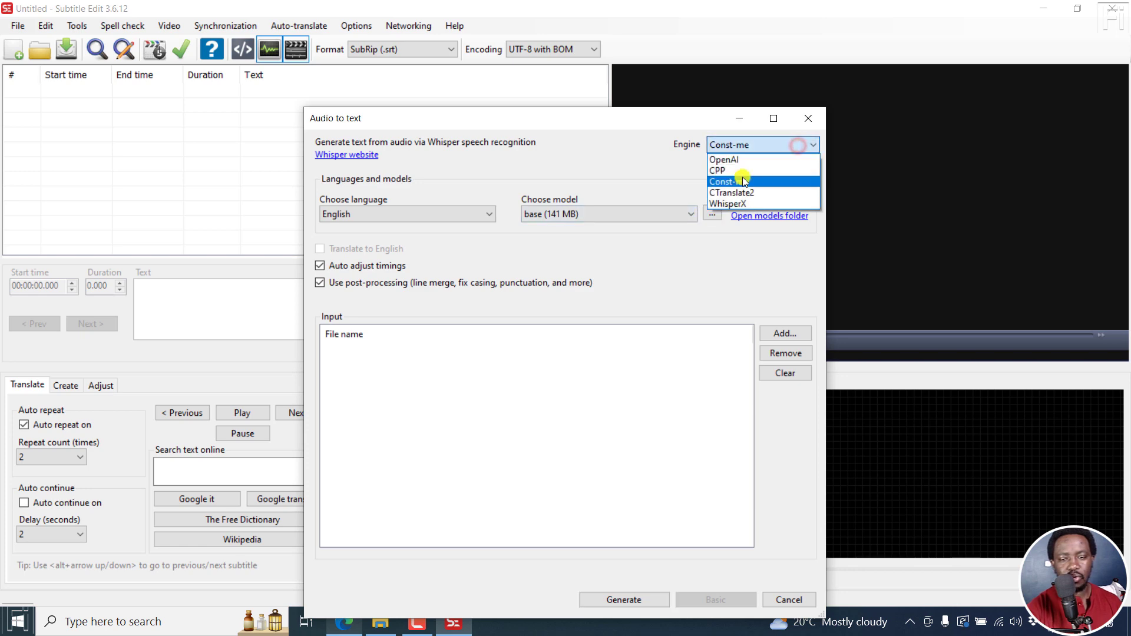
{"action": "left_click", "coordinate": [553, 163]}
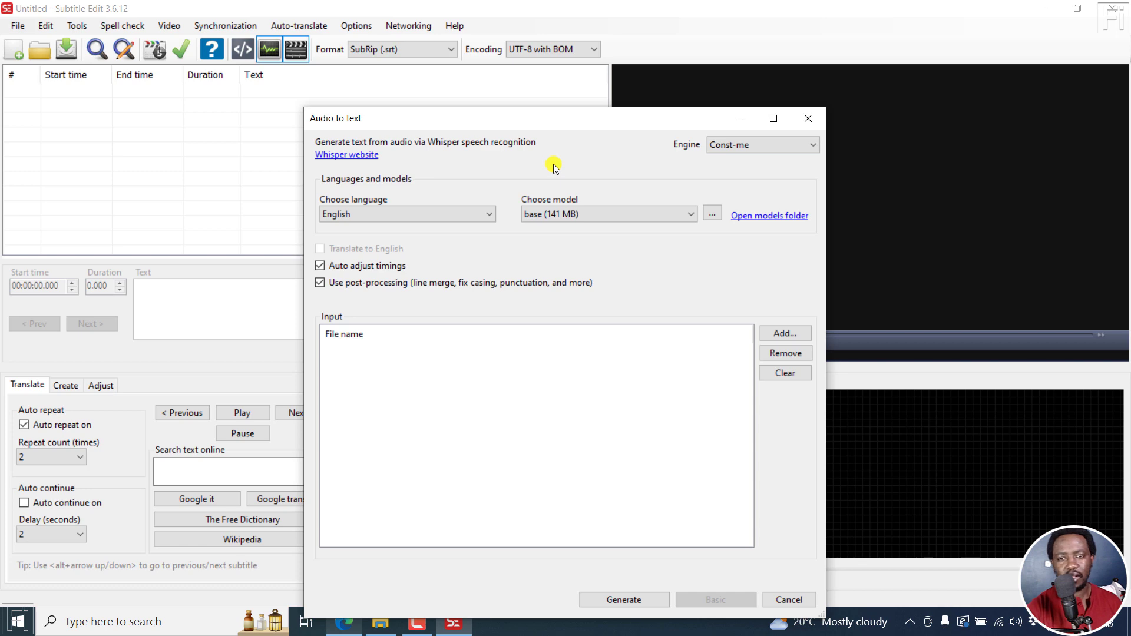
{"action": "left_click", "coordinate": [723, 146]}
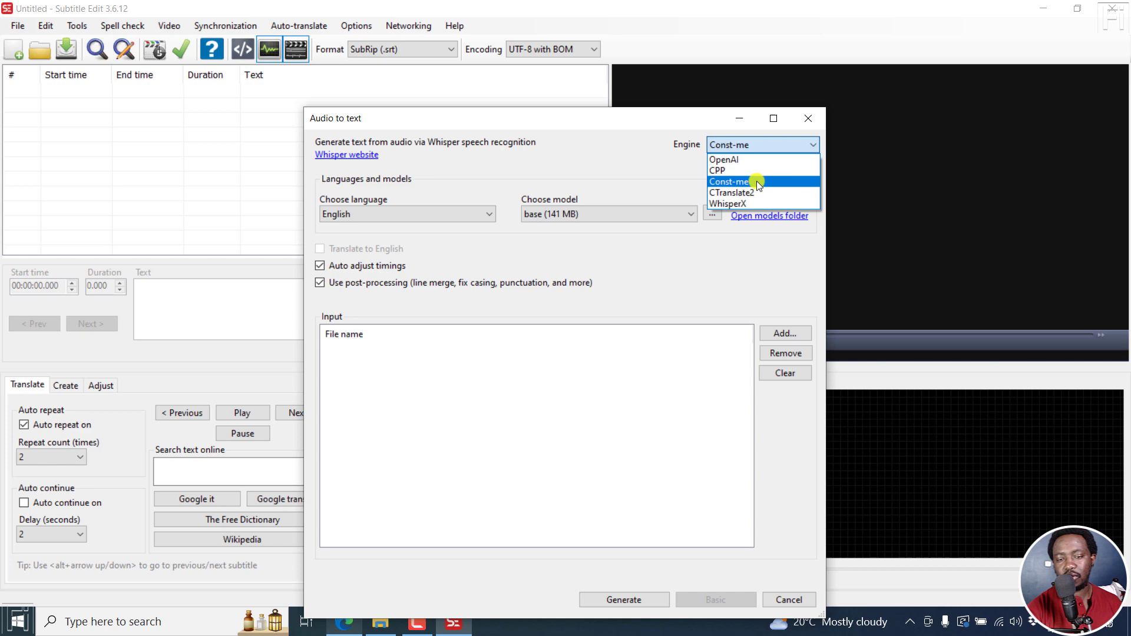
{"action": "left_click", "coordinate": [757, 182]}
Step: Review the engine choices once more, then close the dialog and switch to the browser
{"action": "left_click", "coordinate": [741, 146]}
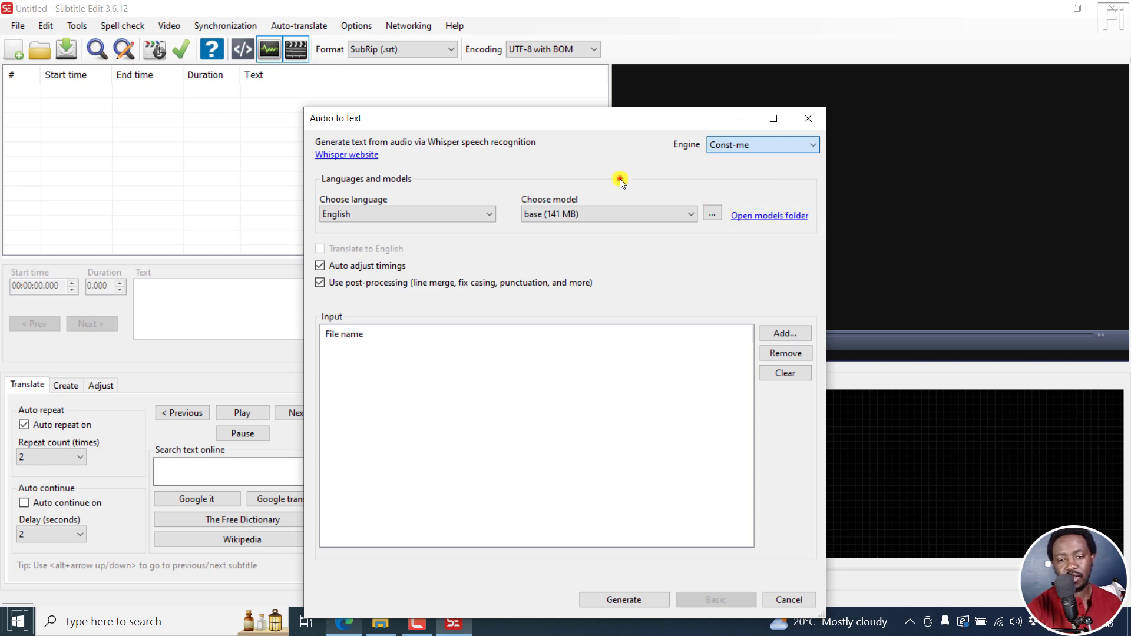
{"action": "left_click", "coordinate": [728, 144]}
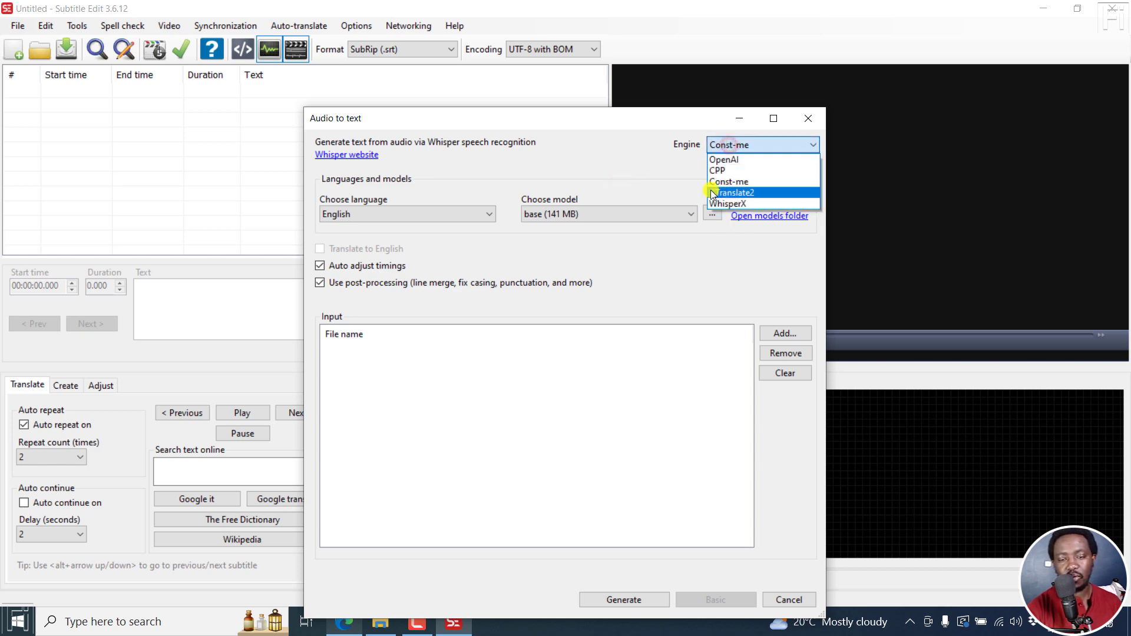
{"action": "left_click", "coordinate": [807, 118]}
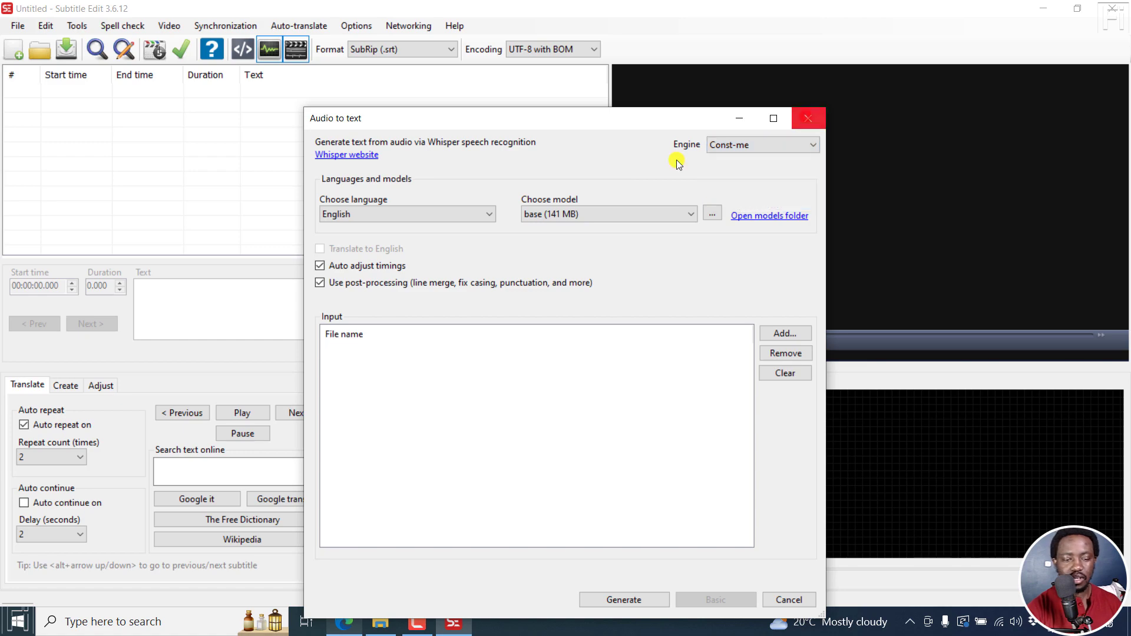
{"action": "left_click", "coordinate": [808, 118]}
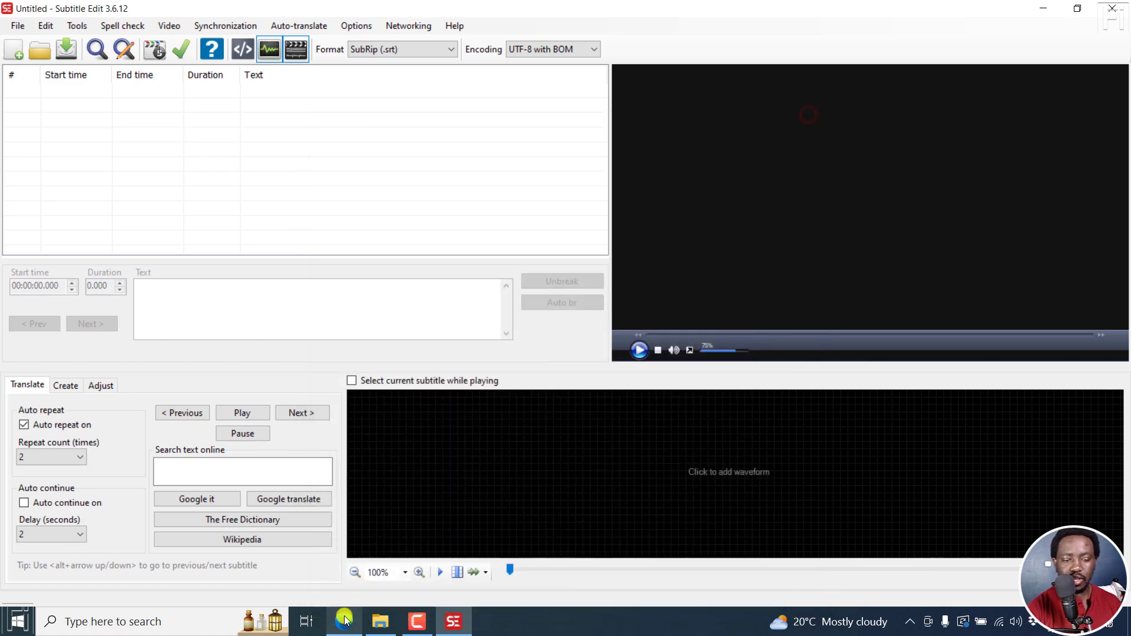
{"action": "left_click", "coordinate": [344, 622]}
Step: Read issue #6914's Python and Git setup comments, highlighting the missing Git for Windows note
{"action": "left_click", "coordinate": [473, 11]}
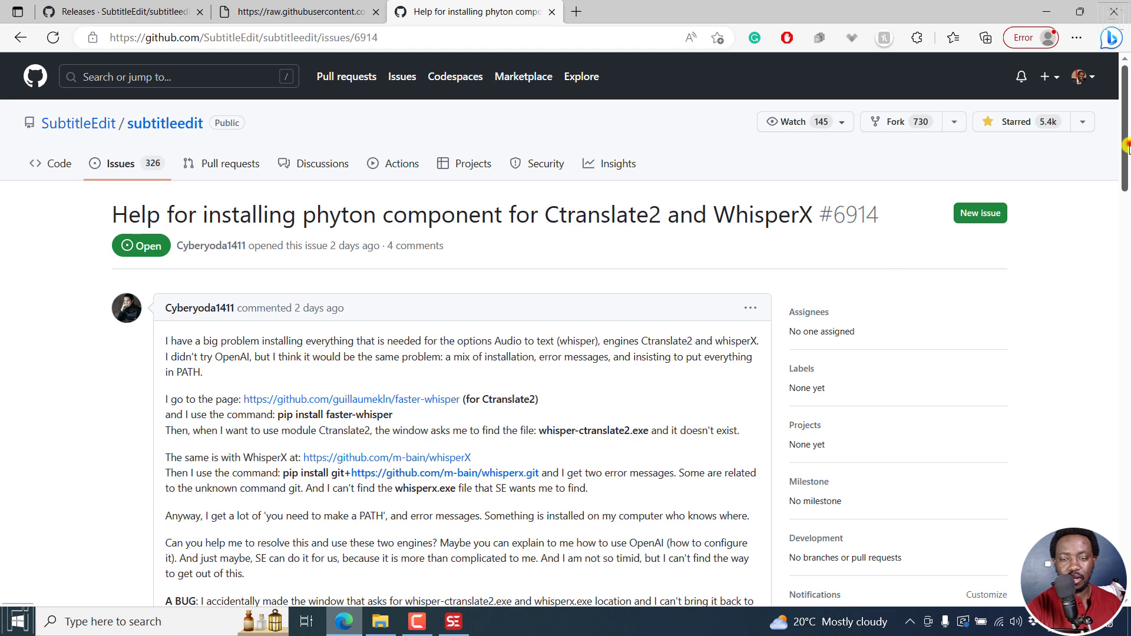
{"action": "left_click_drag", "start_coordinate": [1126, 148], "coordinate": [1127, 249]}
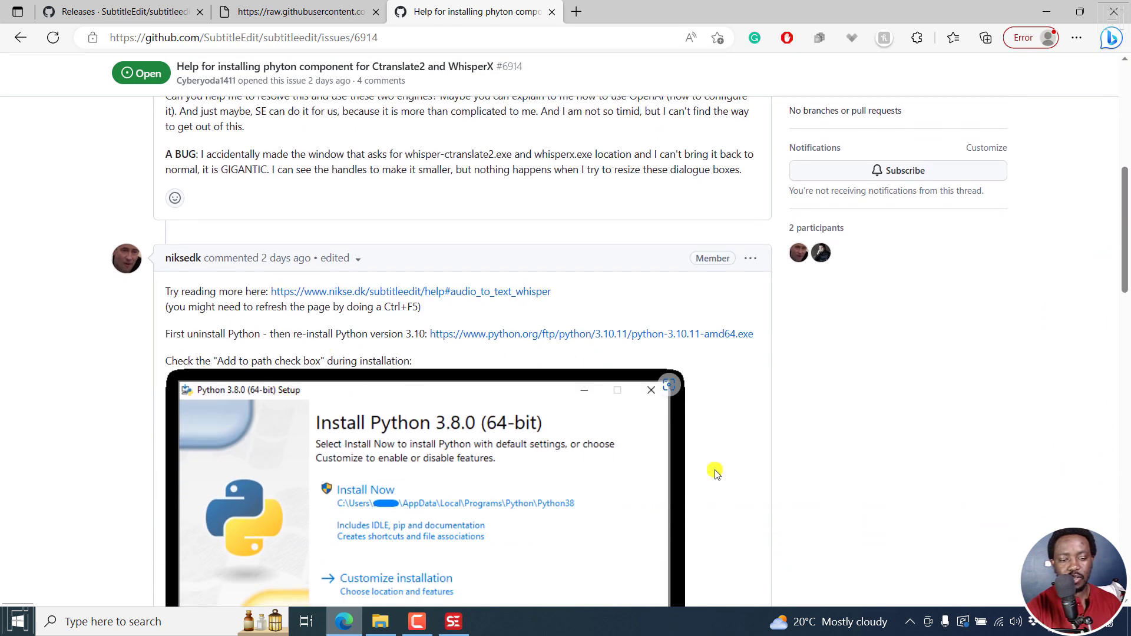
{"action": "left_click_drag", "start_coordinate": [1127, 235], "coordinate": [1127, 292]}
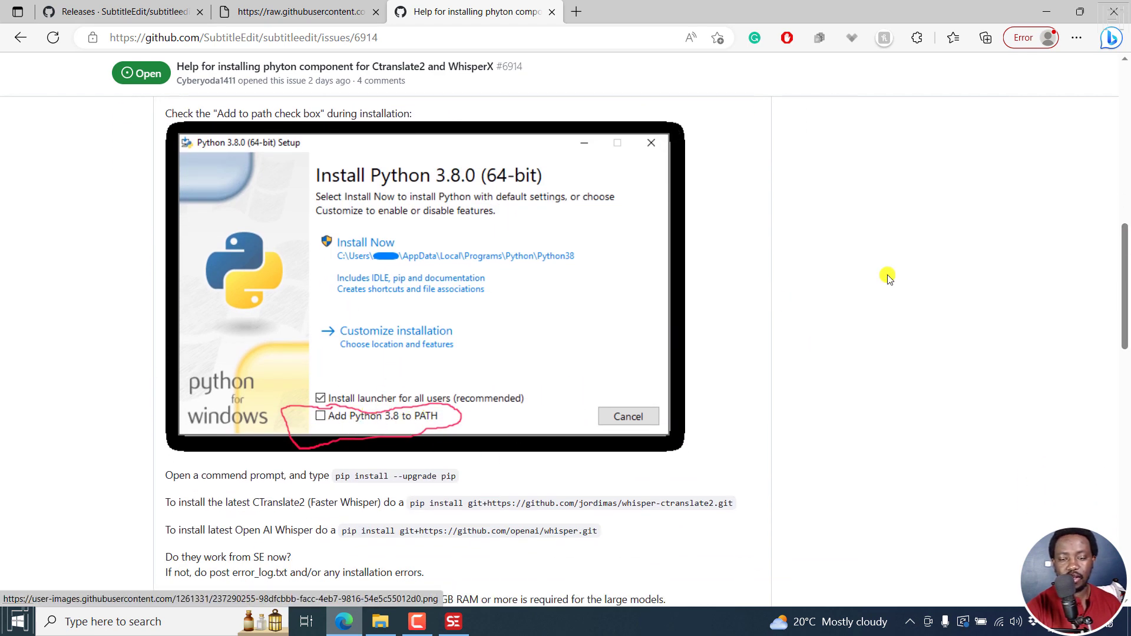
{"action": "left_click_drag", "start_coordinate": [1127, 251], "coordinate": [1124, 442]}
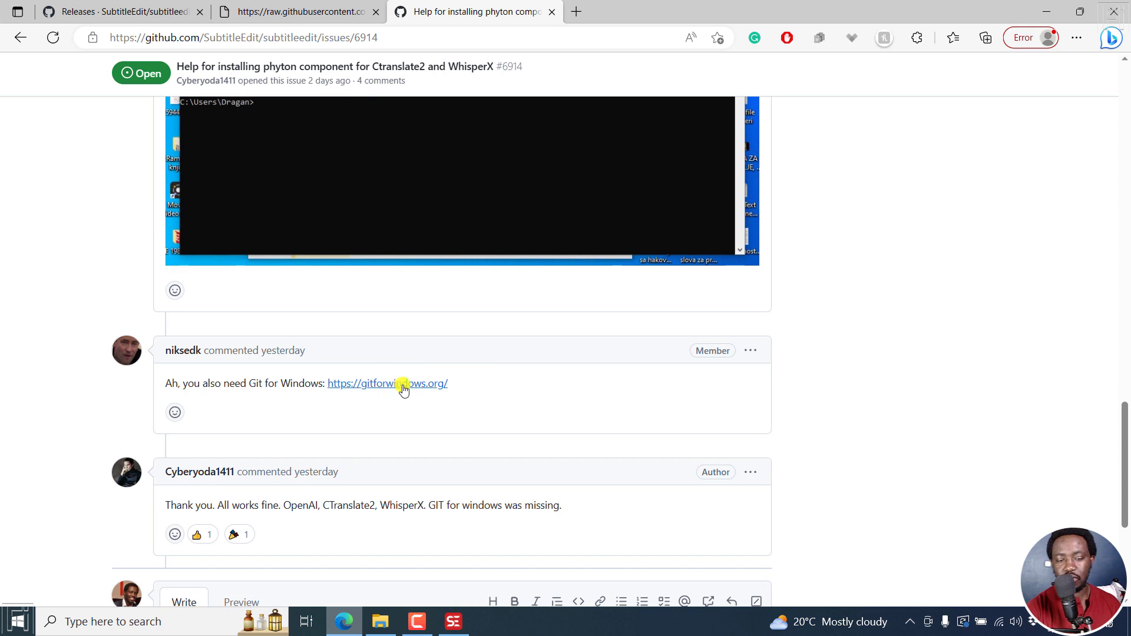
{"action": "left_click_drag", "start_coordinate": [564, 507], "coordinate": [312, 514]}
{"action": "left_click", "coordinate": [277, 506]}
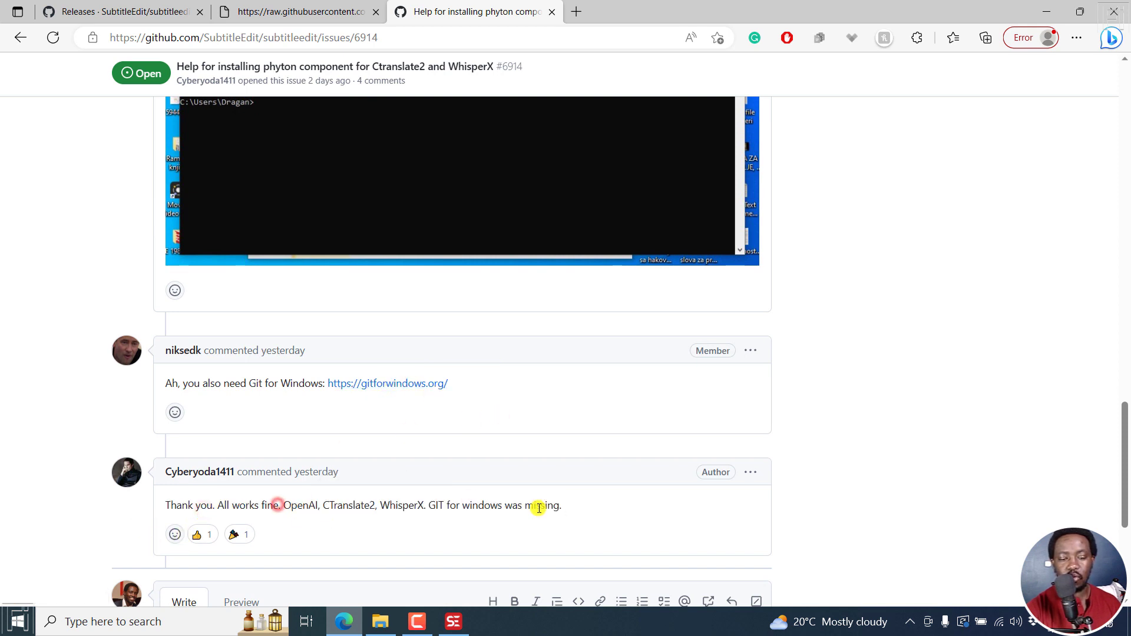
{"action": "left_click_drag", "start_coordinate": [1125, 455], "coordinate": [1127, 328]}
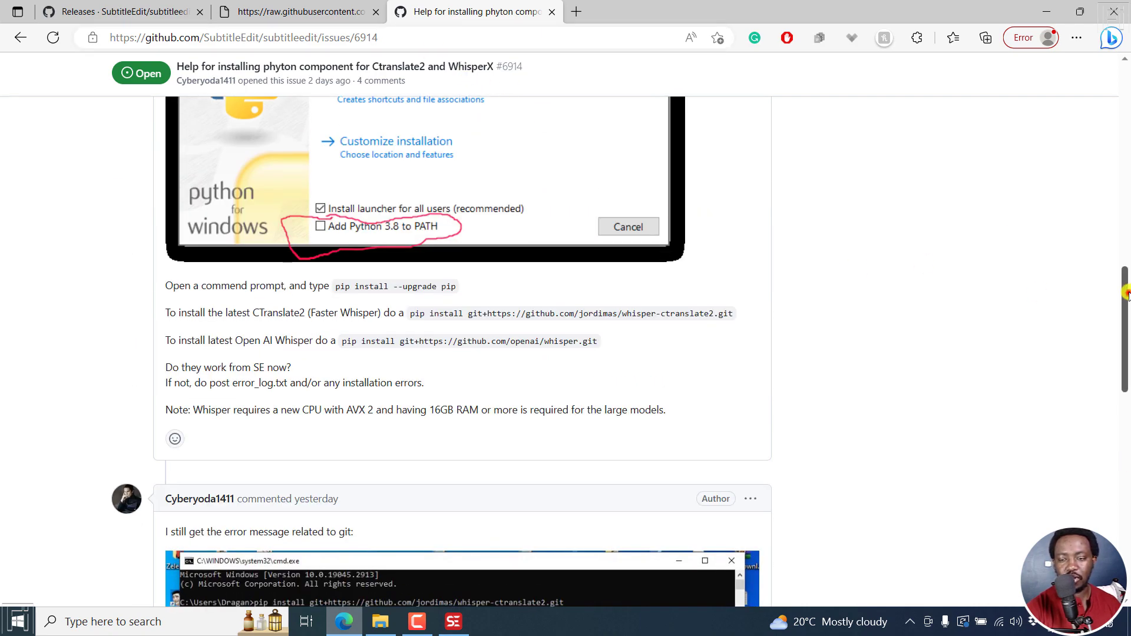
{"action": "left_click_drag", "start_coordinate": [1127, 294], "coordinate": [1127, 105]}
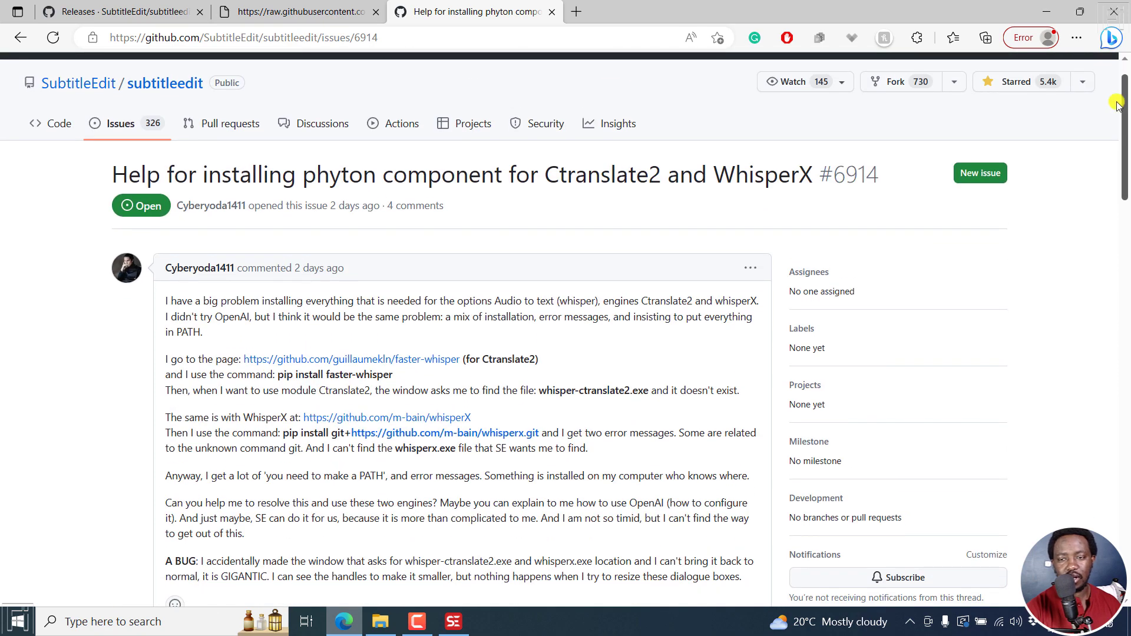
Step: Reopen Audio to text (Whisper), check the Engine list, and close it with Const-me unchanged
{"action": "left_click", "coordinate": [1047, 11]}
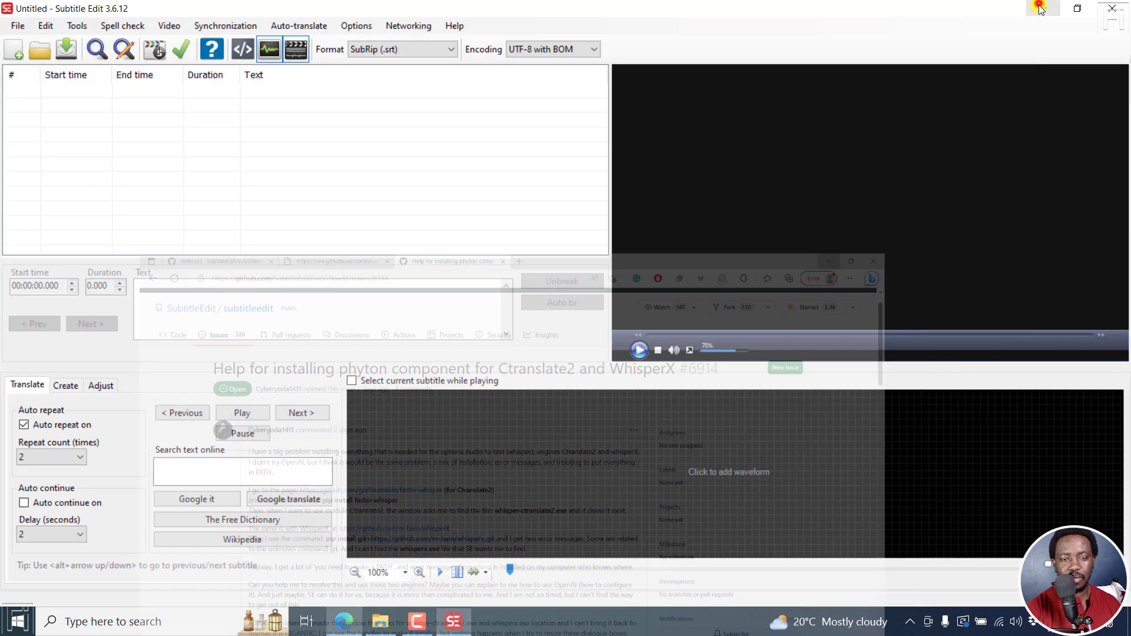
{"action": "left_click", "coordinate": [169, 26]}
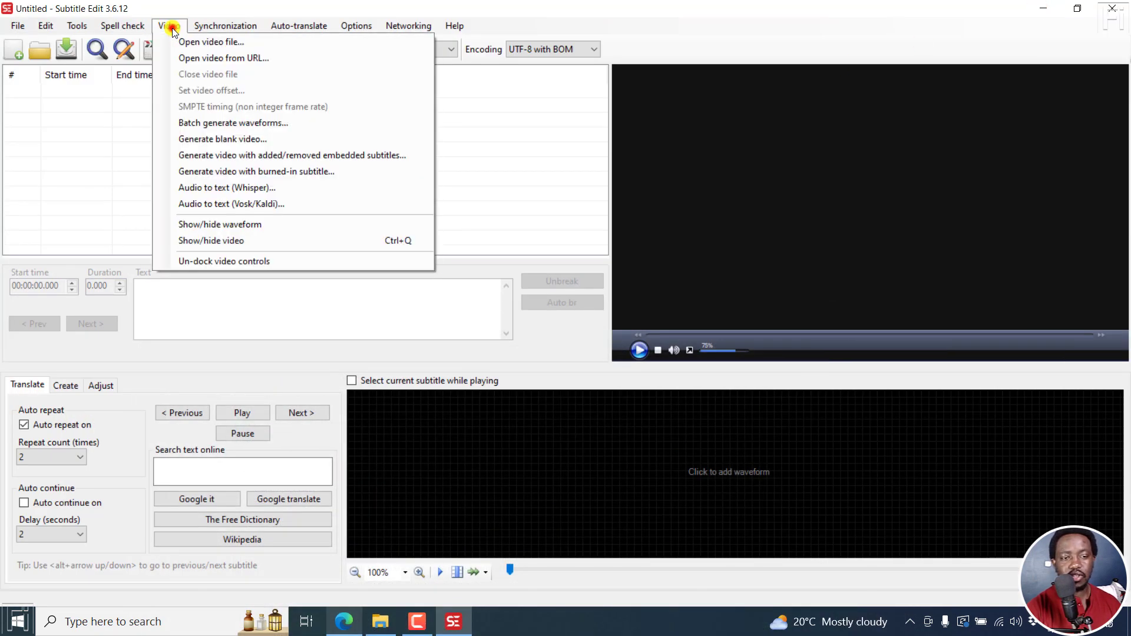
{"action": "left_click", "coordinate": [229, 186]}
{"action": "left_click", "coordinate": [765, 145]}
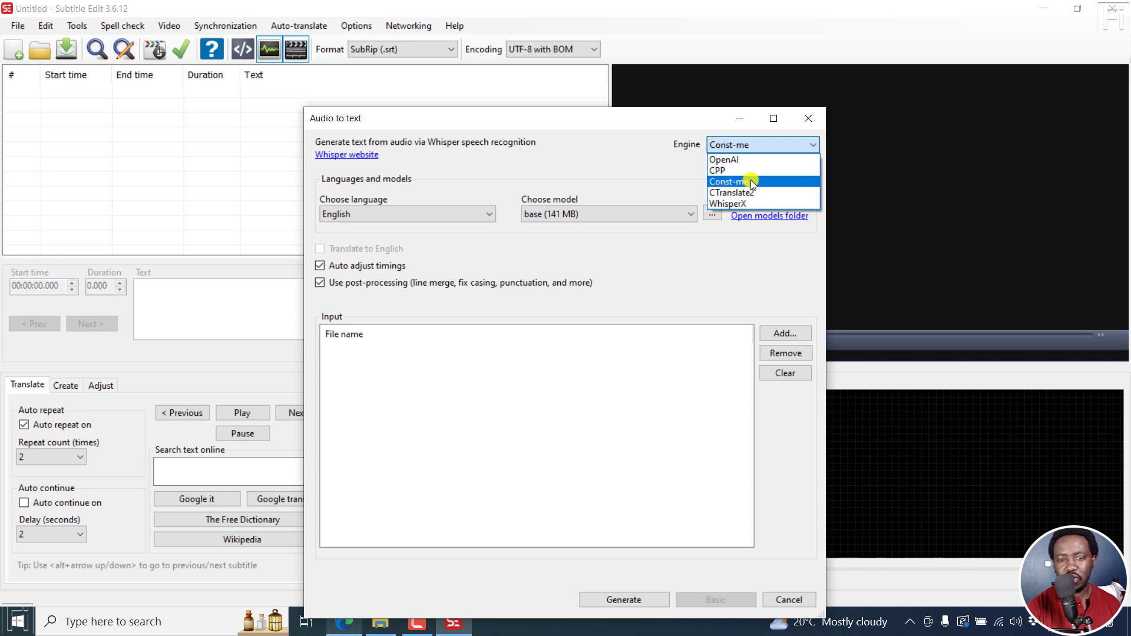
{"action": "left_click", "coordinate": [632, 161]}
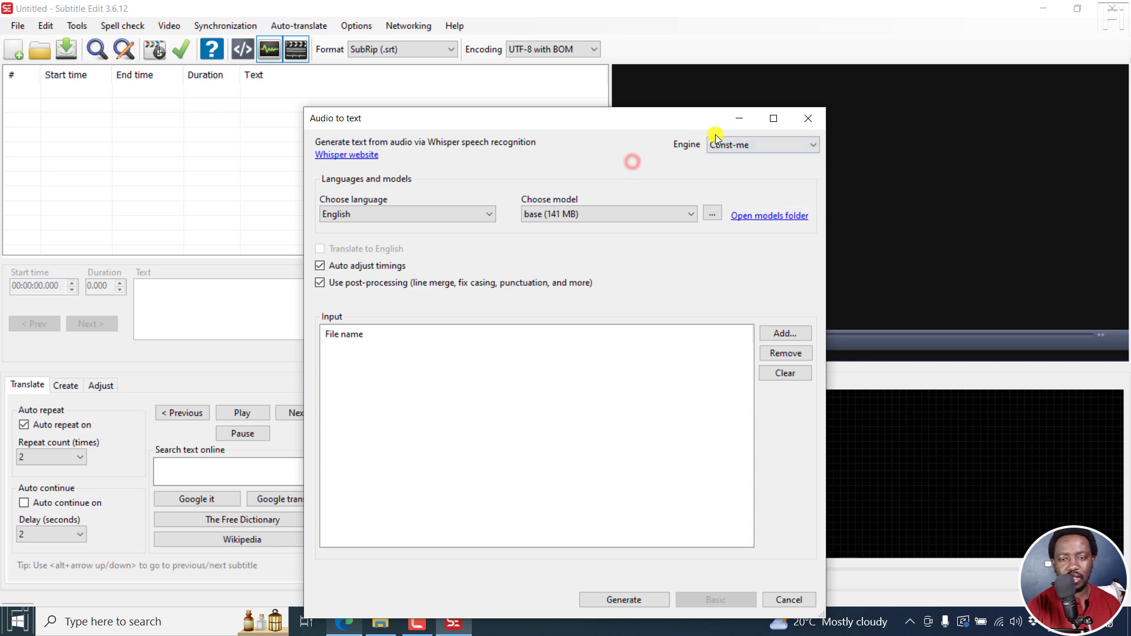
{"action": "left_click", "coordinate": [801, 119]}
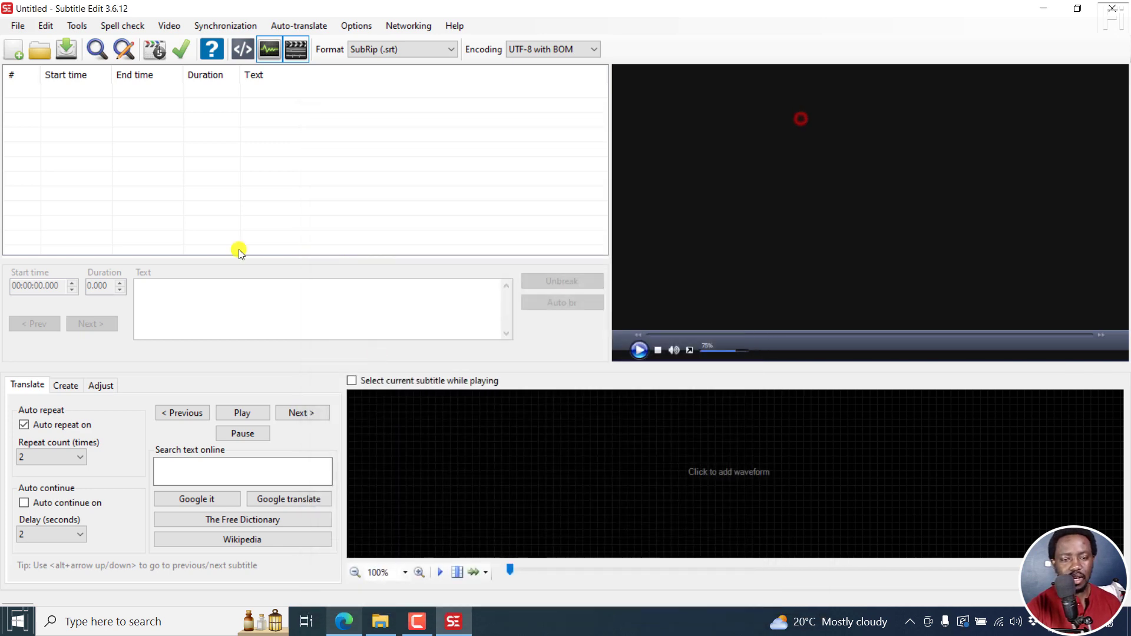
Step: View Changelog.txt, then the Releases tab, selecting the 'Main text box a little wider' note
{"action": "left_click", "coordinate": [344, 622]}
{"action": "left_click", "coordinate": [274, 12]}
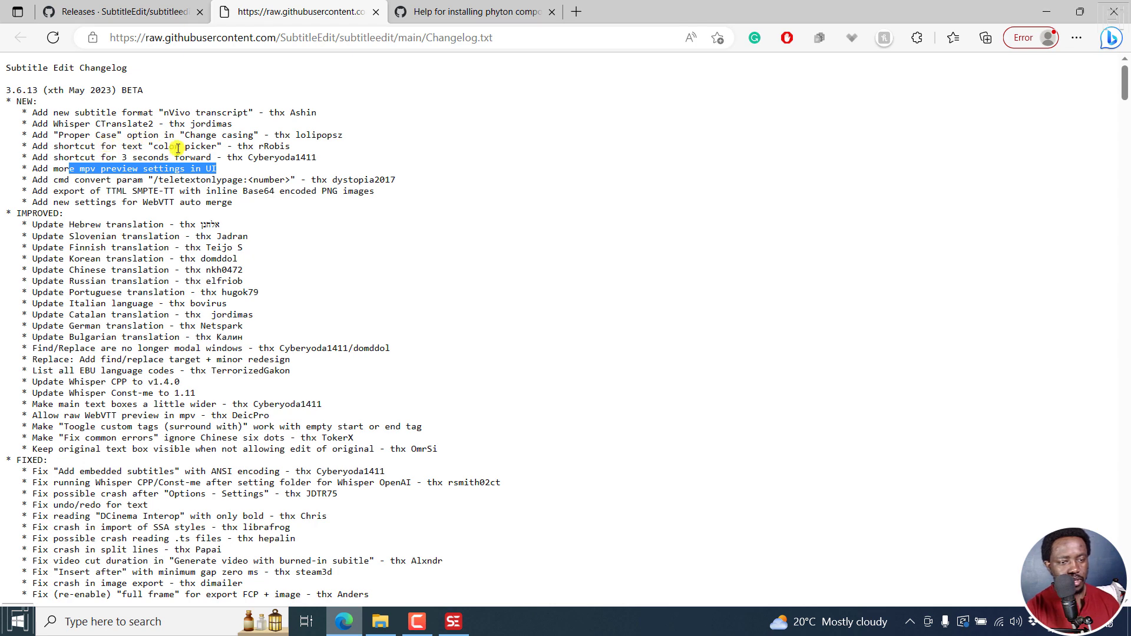
{"action": "left_click", "coordinate": [112, 10]}
{"action": "left_click_drag", "start_coordinate": [338, 209], "coordinate": [472, 207]}
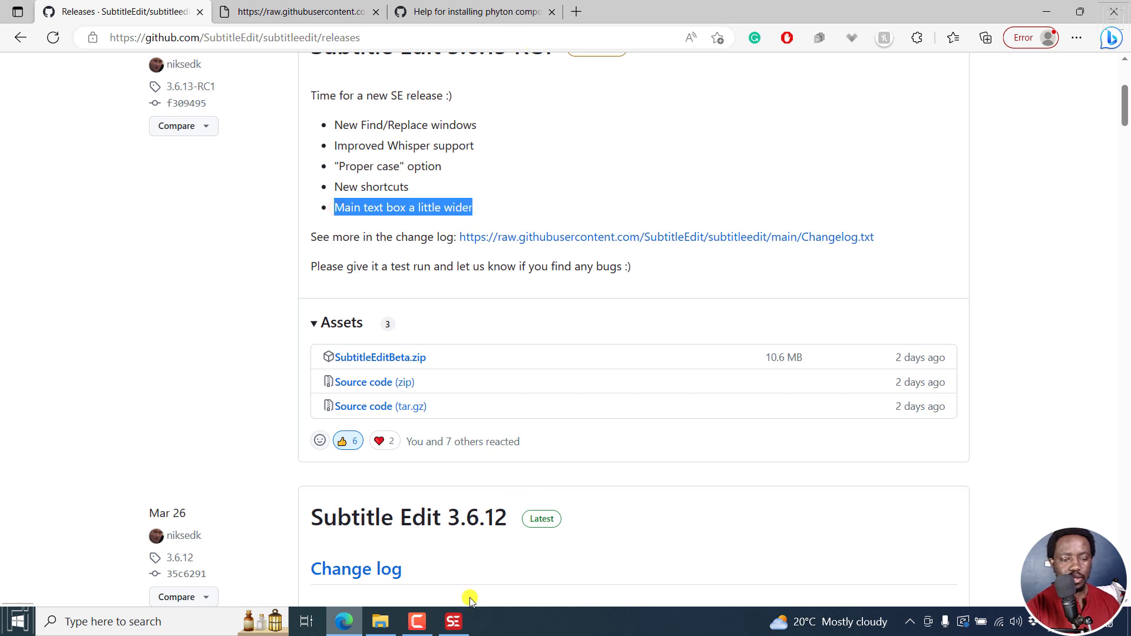
{"action": "left_click", "coordinate": [453, 621]}
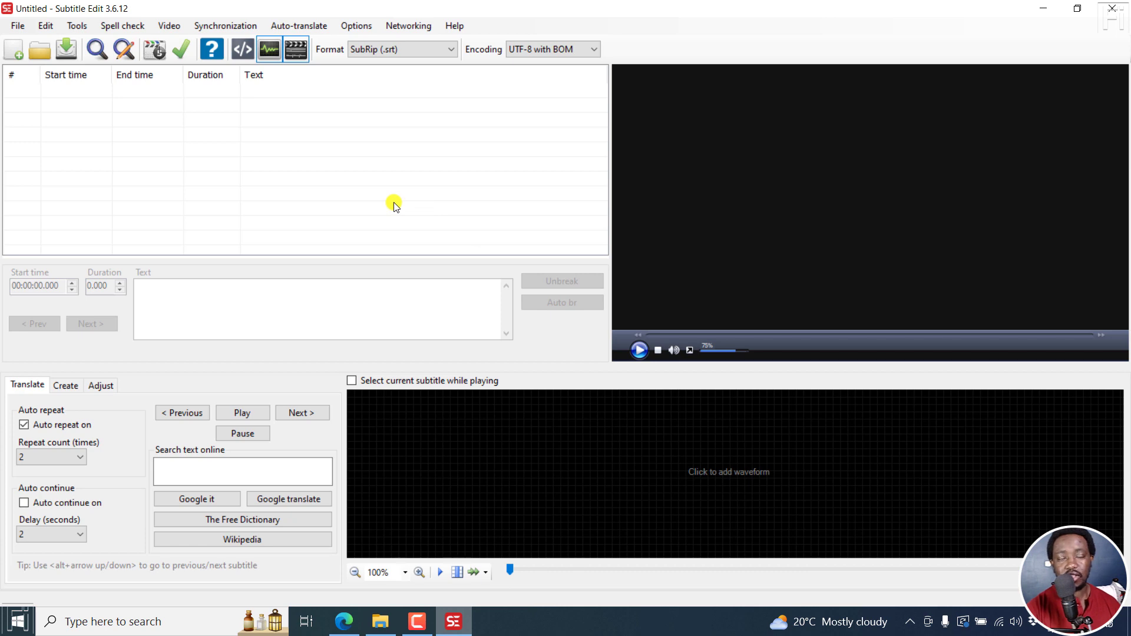
{"action": "left_click", "coordinate": [344, 621]}
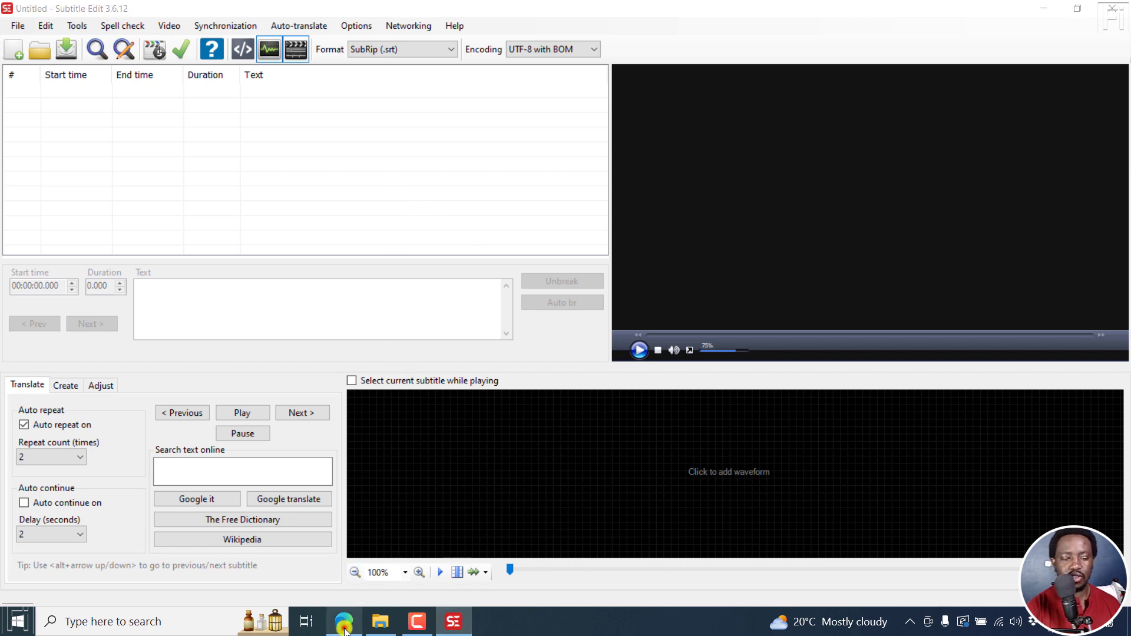
Step: Scroll to the top of the Releases page and open the repository's Issues tab
{"action": "left_click", "coordinate": [649, 171]}
{"action": "scroll", "coordinate": [649, 171], "scroll_direction": "up", "scroll_amount": 2}
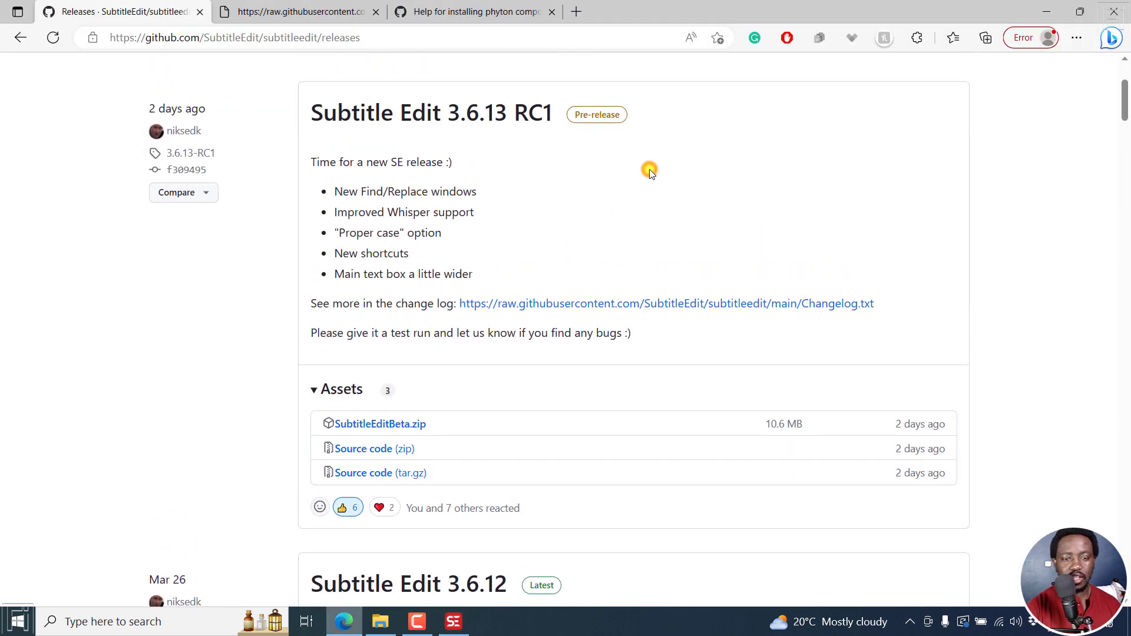
{"action": "left_click", "coordinate": [500, 188]}
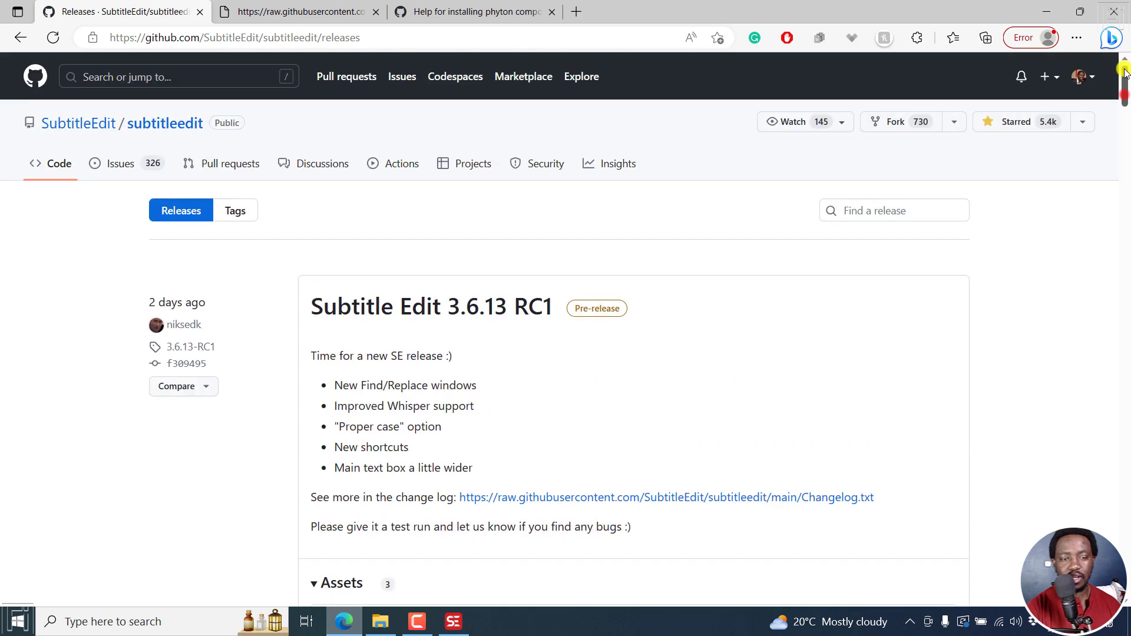
{"action": "scroll", "coordinate": [1123, 88], "scroll_direction": "up", "scroll_amount": 2}
{"action": "left_click", "coordinate": [129, 168]}
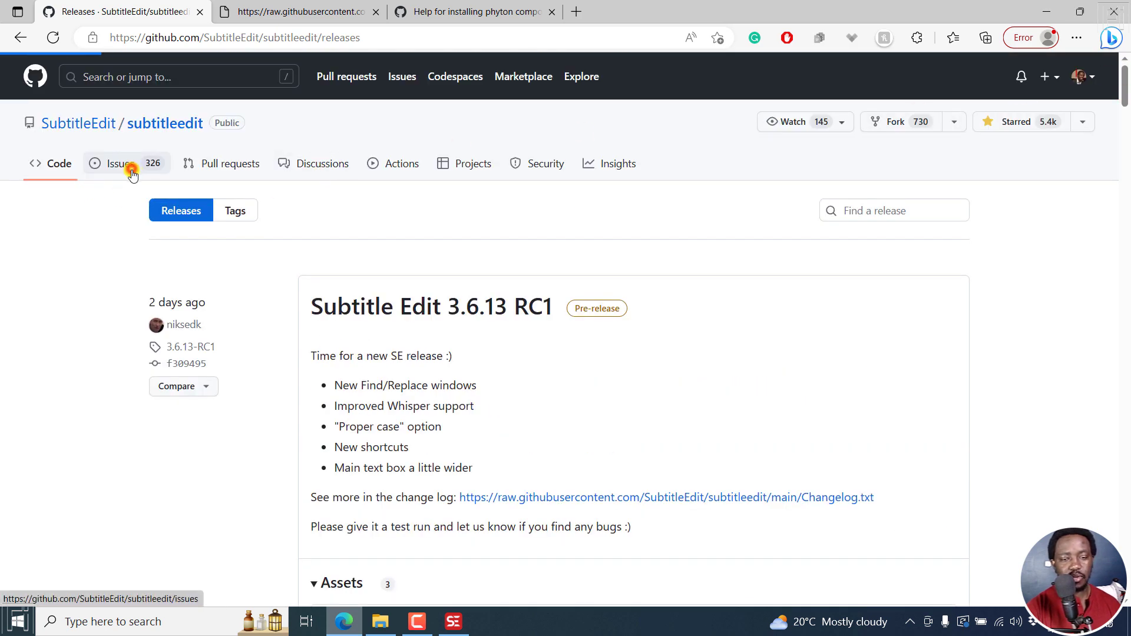